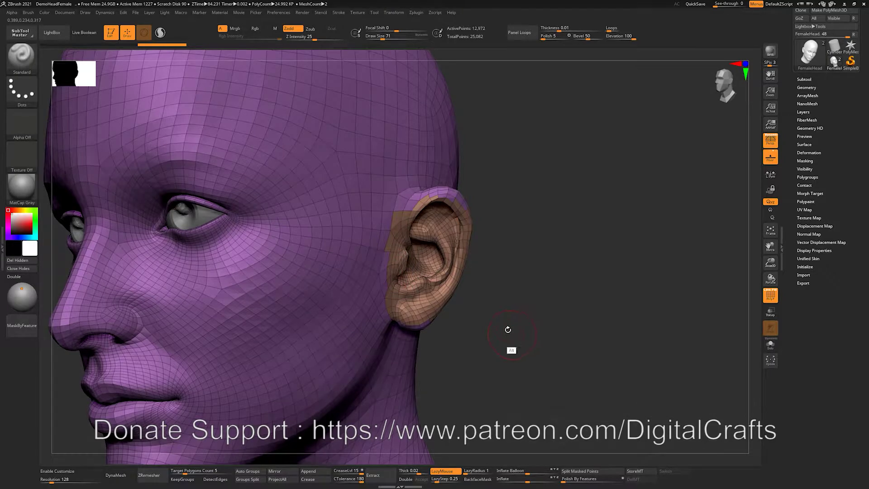
- Isolate the ear polygroup, and restore the complete head as a single polygroup
ctrl+shift+click(425, 285)
drag(501, 289, 457, 276)
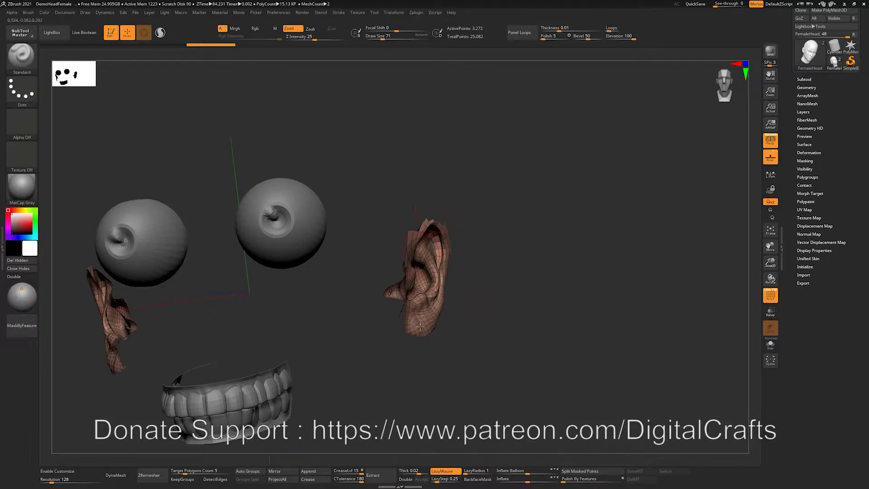
drag(507, 297, 449, 285)
ctrl+shift+click(485, 235)
ctrl+click(447, 285)
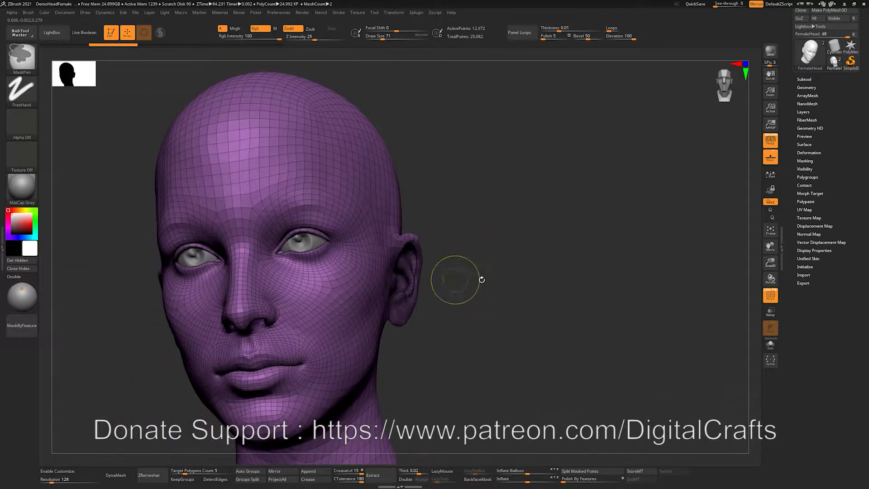
mouse_move(512, 297)
mouse_down()
mouse_move(483, 250)
mouse_move(515, 293)
mouse_move(489, 286)
mouse_up()
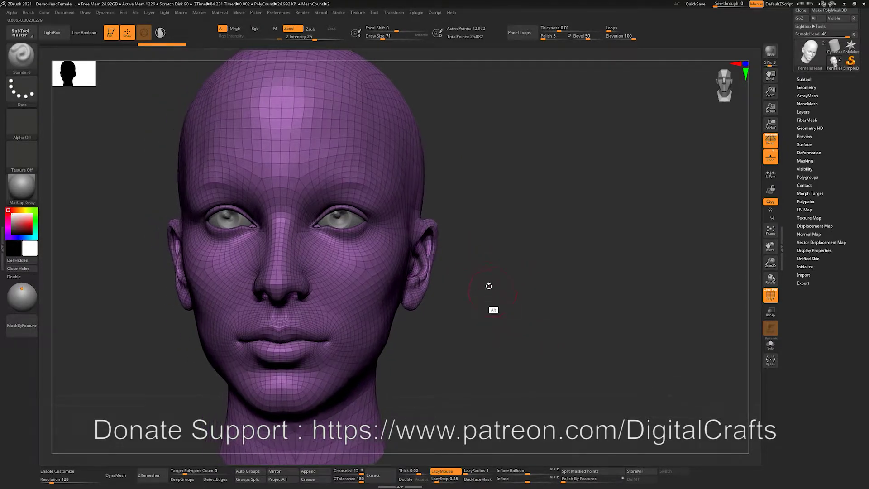
- Open the tool's Polygroups settings and frame the head model in the canvas
shift+click(808, 202)
shift+click(809, 202)
shift+click(808, 178)
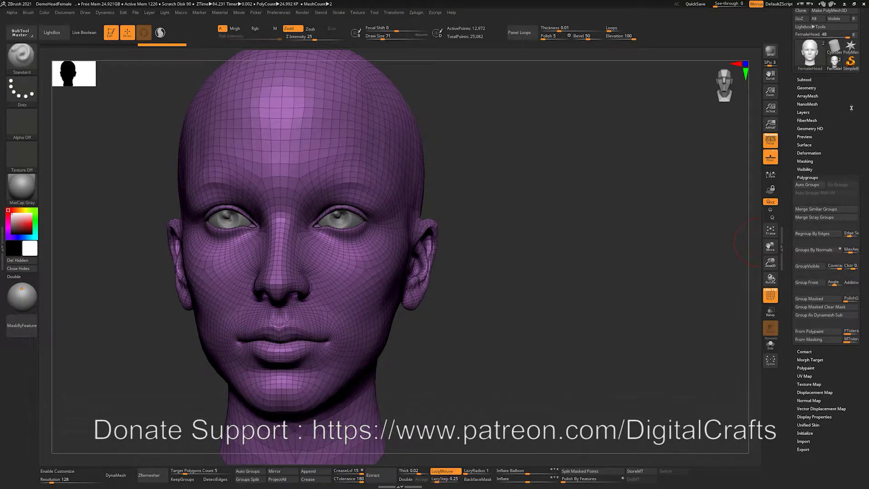
scroll(831, 148, up, 1)
click(770, 230)
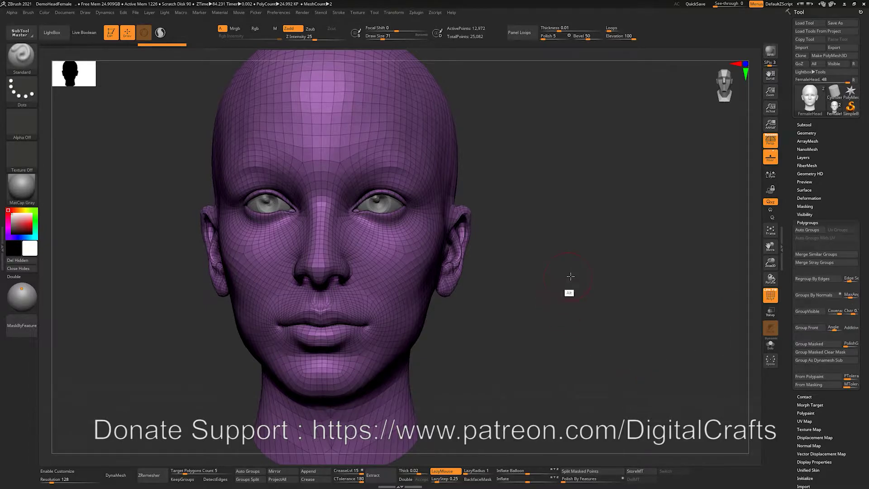
- Try grouping the ear area as its own polygroup from a mask painted at draw size 132, and undo it
drag(570, 276, 591, 343)
key(s)
drag(466, 273, 473, 273)
mouse_move(461, 308)
ctrl+mouse_down()
mouse_move(478, 260)
mouse_move(489, 316)
ctrl+mouse_up()
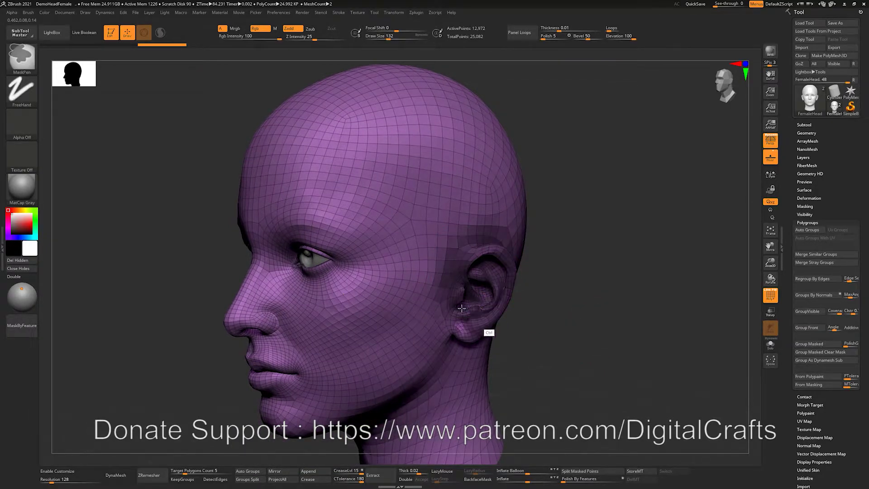
mouse_move(528, 369)
mouse_down()
mouse_move(510, 329)
mouse_move(519, 352)
mouse_move(563, 337)
mouse_up()
key(ctrl+w)
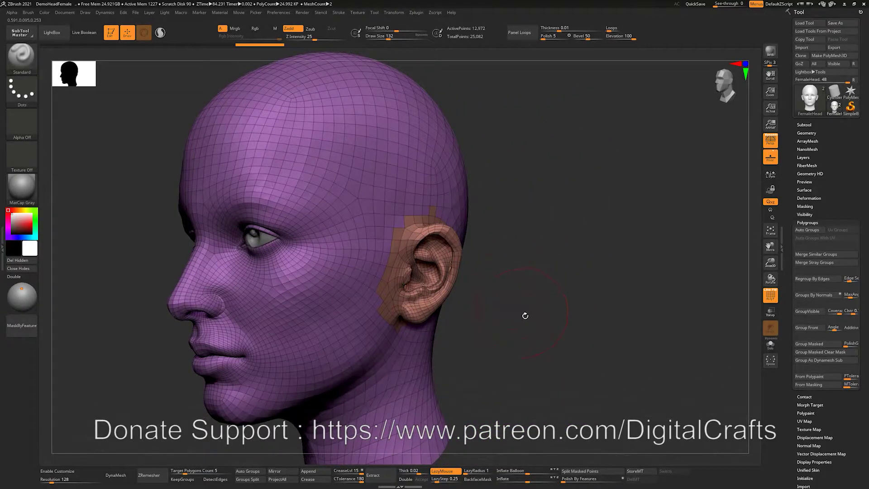
mouse_move(521, 309)
mouse_down()
mouse_move(508, 284)
mouse_move(532, 291)
mouse_move(515, 285)
mouse_move(520, 301)
mouse_move(537, 295)
mouse_move(421, 243)
mouse_up()
key(ctrl+z)
- Group the crown of the head separately using a rectangular visibility selection, and regroup the whole visible head as one polygroup
ctrl+shift+drag(172, 92, 433, 193)
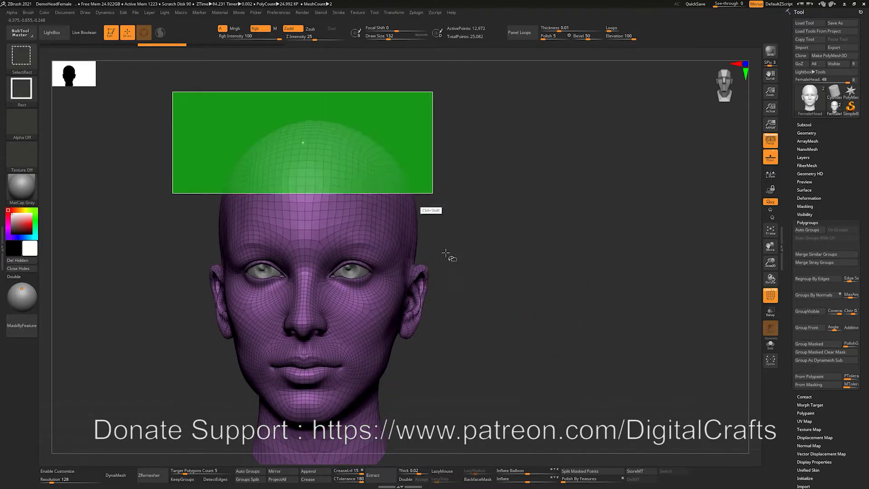
drag(527, 322, 497, 325)
key(ctrl+w)
ctrl+shift+click(573, 228)
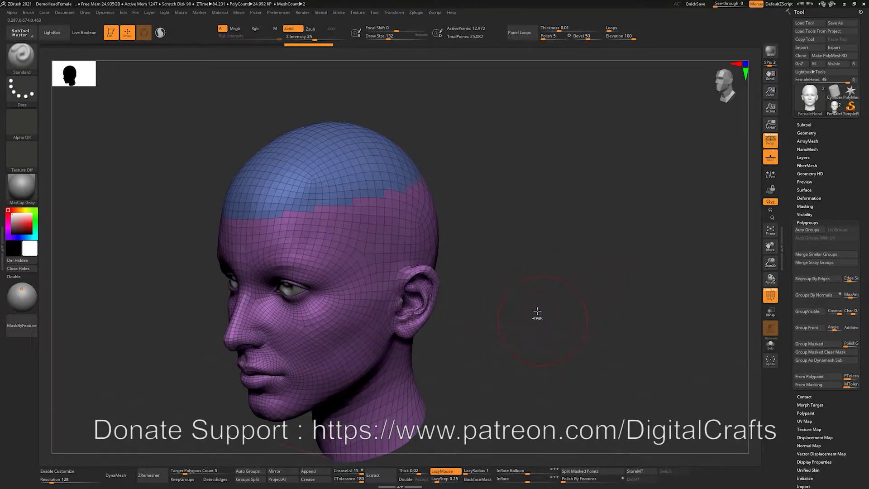
key(ctrl+w)
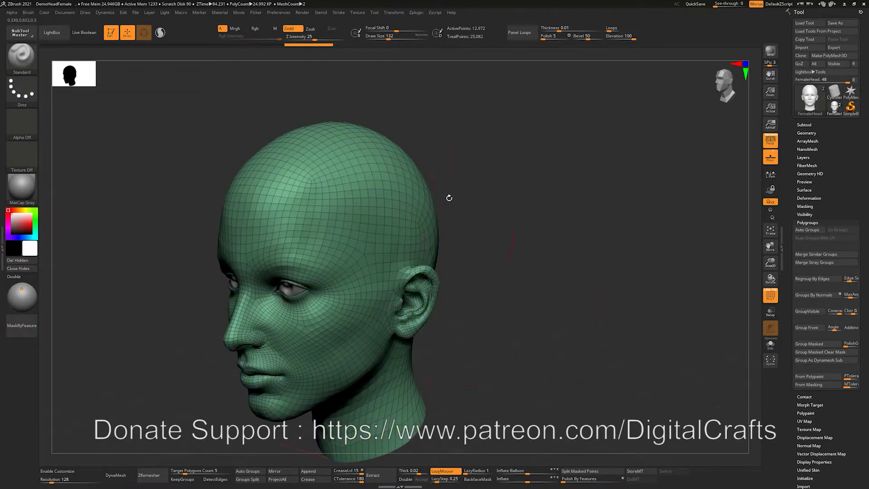
- Create a topological mask from the chin across the head and convert it into a new polygroup
shift+drag(519, 267, 557, 309)
mouse_move(538, 342)
alt+mouse_down()
mouse_move(544, 287)
mouse_move(541, 362)
mouse_move(562, 299)
mouse_move(579, 306)
mouse_move(594, 278)
alt+mouse_up()
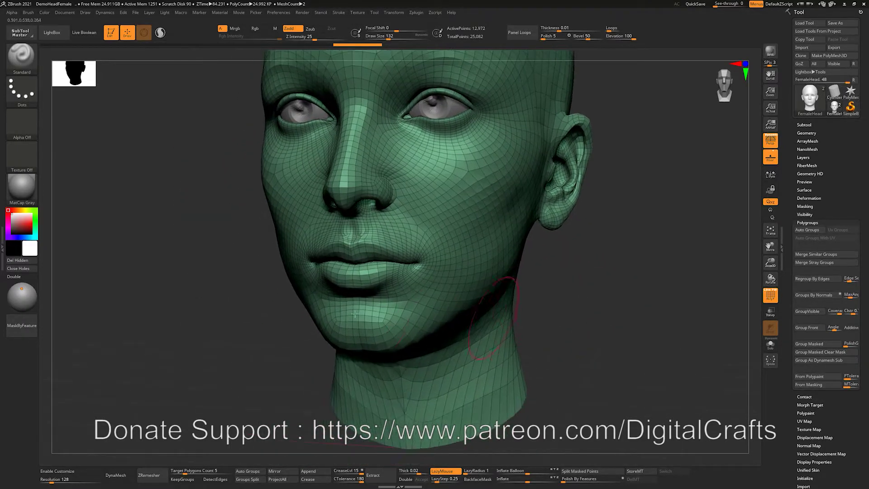
key(w)
mouse_move(357, 312)
ctrl+mouse_down()
mouse_move(369, 181)
mouse_move(369, 202)
mouse_move(574, 303)
ctrl+mouse_up()
key(ctrl+z)
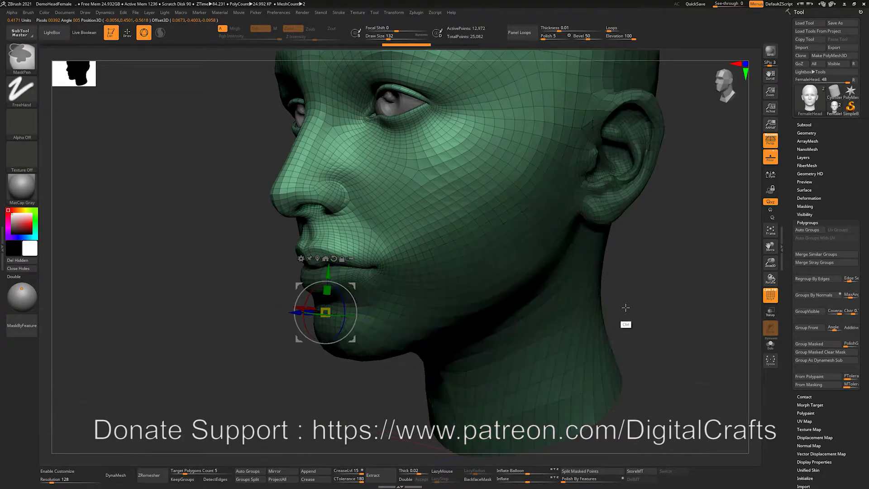
key(ctrl+w)
alt+drag(621, 299, 537, 255)
key(ctrl+w)
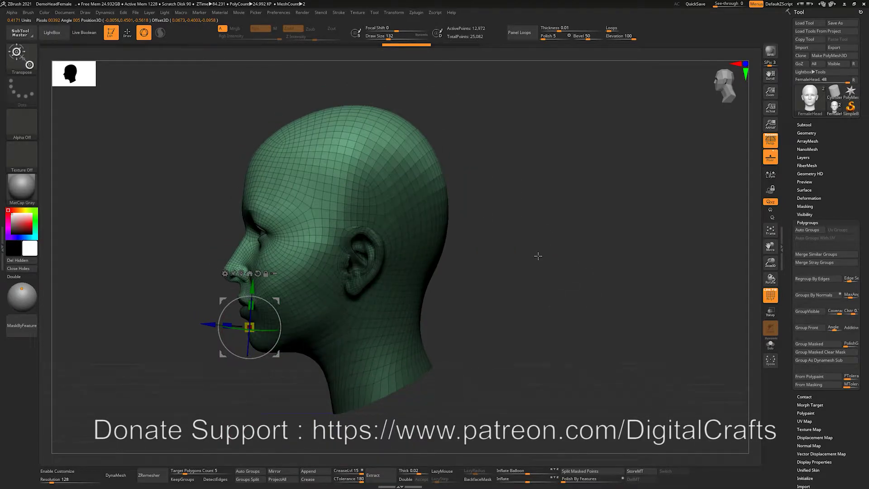
key(ctrl)
key(ctrl+w)
- Select the MaskLasso brush and mask the upper and back parts of the head in side view
alt+drag(512, 235, 575, 279)
ctrl+click(22, 62)
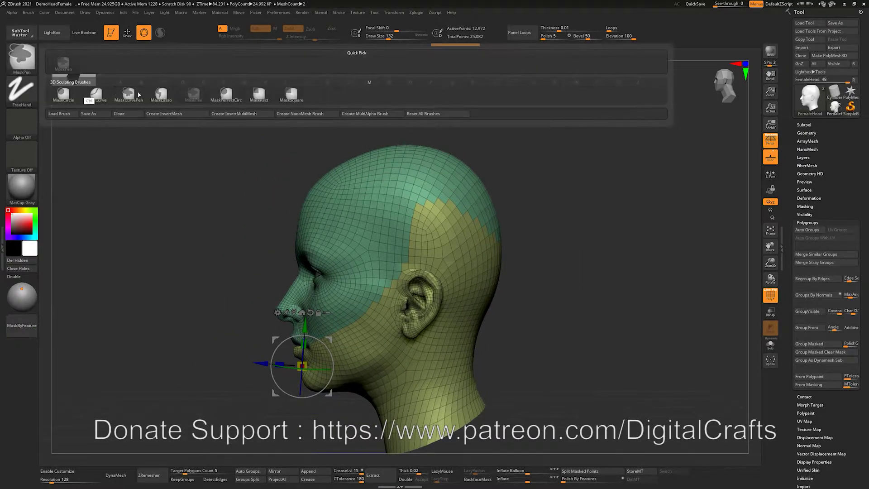
ctrl+click(161, 95)
mouse_move(266, 98)
ctrl+mouse_down()
mouse_move(357, 318)
mouse_move(601, 398)
mouse_move(574, 402)
mouse_move(548, 324)
ctrl+mouse_up()
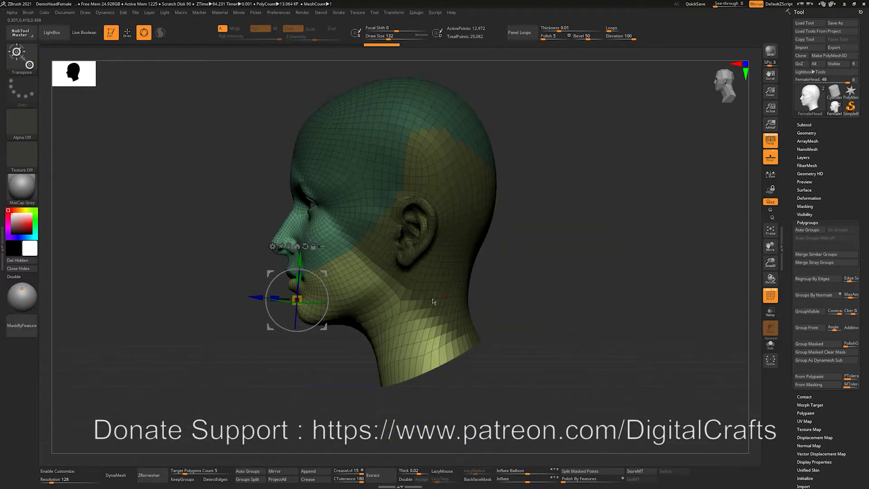
- Extend the mask over the neck, trim it along the jawline, and convert the masked area into a polygroup
ctrl+drag(505, 238, 422, 285)
mouse_move(364, 312)
ctrl+mouse_down()
mouse_move(355, 382)
mouse_move(553, 320)
ctrl+mouse_up()
alt+right_drag(442, 305, 478, 268)
drag(386, 347, 354, 342)
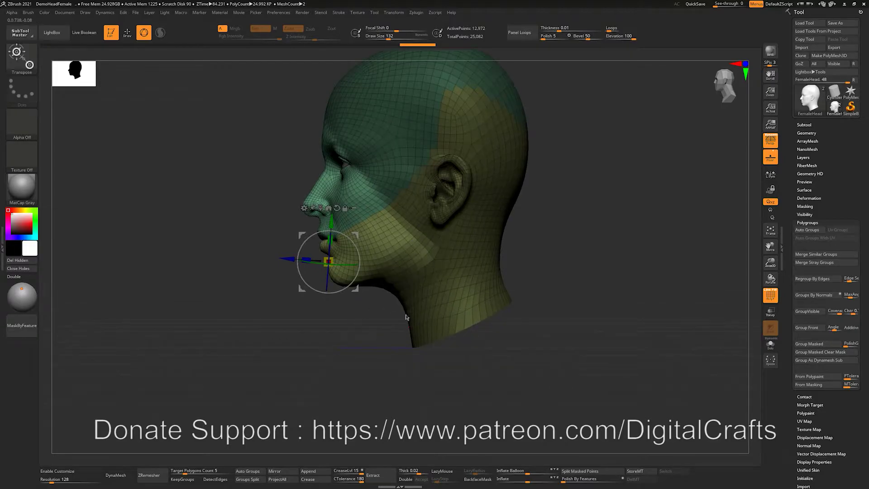
mouse_move(422, 282)
ctrl+alt+mouse_down()
mouse_move(409, 238)
mouse_move(377, 313)
ctrl+alt+mouse_up()
mouse_move(423, 263)
ctrl+alt+mouse_down()
mouse_move(415, 251)
mouse_move(423, 272)
ctrl+alt+mouse_up()
drag(575, 271, 541, 308)
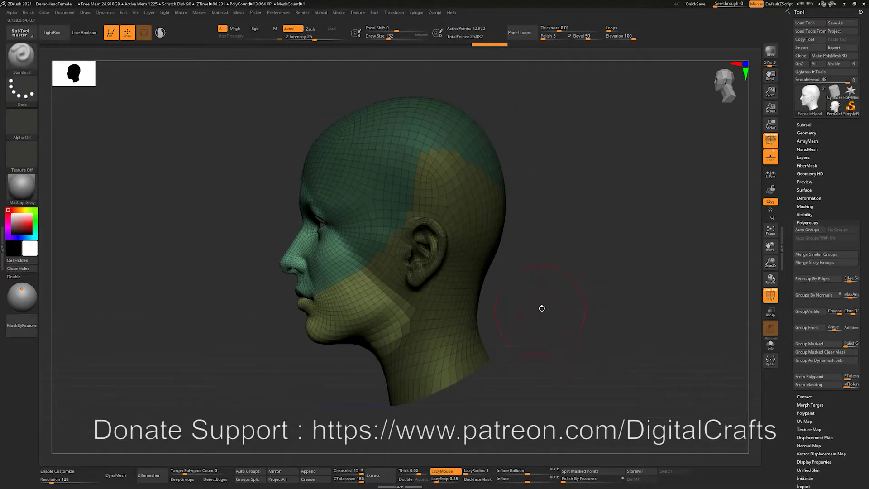
key(ctrl+w)
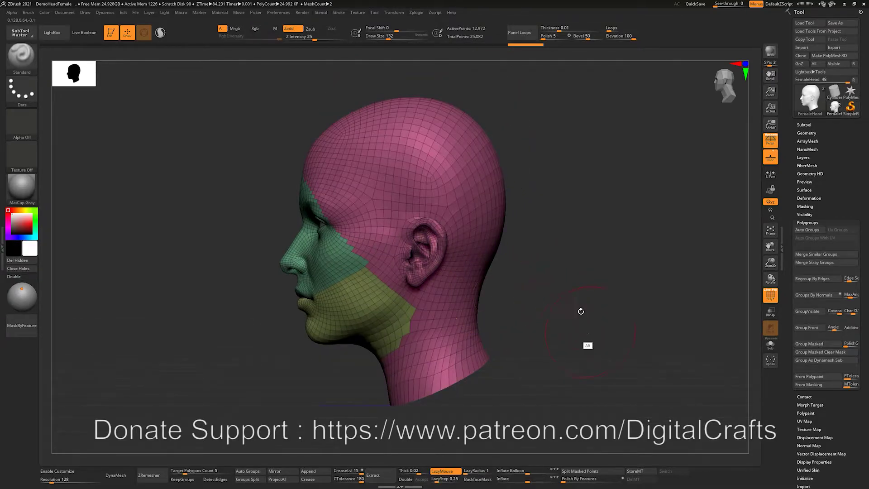
- Isolate the jaw polygroup, invert the visibility, group the rest of the head as one polygroup, and show everything again
alt+drag(580, 310, 588, 357)
ctrl+shift+click(494, 239)
ctrl+shift+drag(578, 207, 617, 378)
ctrl+shift+click(337, 304)
ctrl+shift+drag(543, 222, 644, 385)
key(ctrl+w)
drag(606, 319, 578, 317)
ctrl+shift+click(529, 354)
alt+drag(529, 354, 607, 233)
- Hide the polyframe and select the ClayBuildup brush with a draw size of 94
mouse_move(615, 296)
mouse_down()
mouse_move(682, 332)
mouse_move(636, 362)
mouse_move(597, 341)
mouse_move(597, 317)
mouse_move(633, 372)
mouse_move(519, 279)
mouse_up()
key(shift+f)
key(b)
key(d)
key(s)
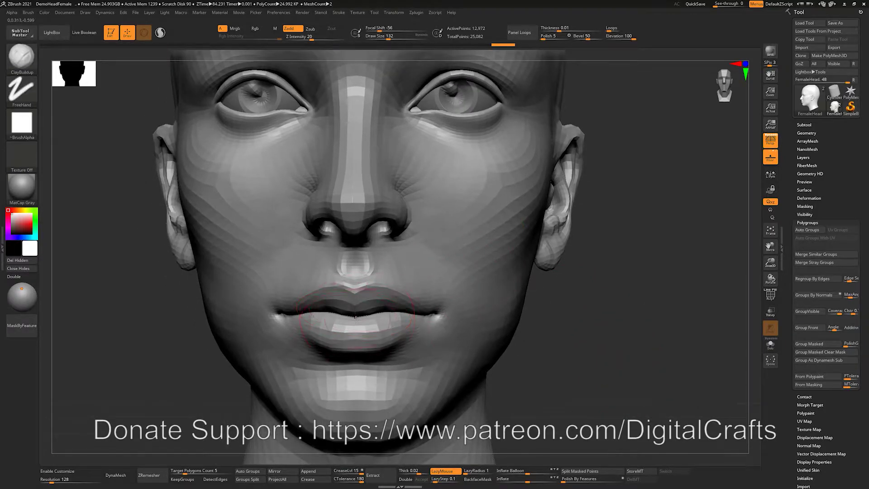
key(b)
key(c)
key(b)
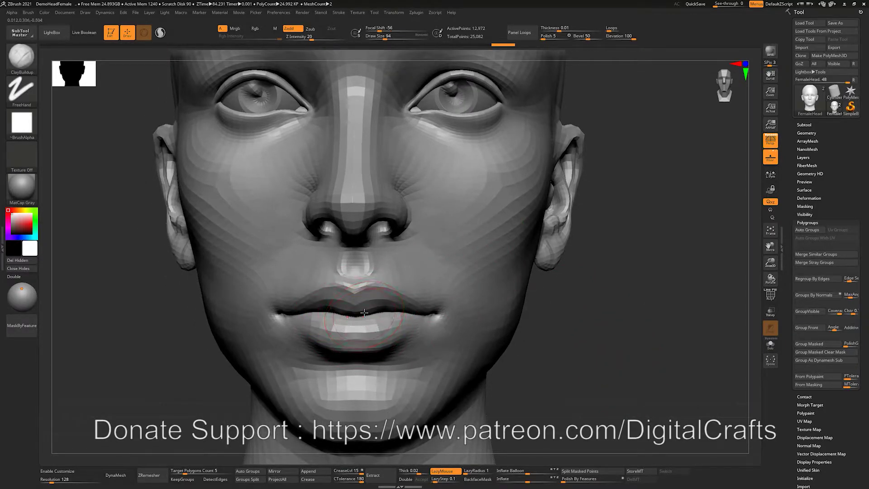
- Try ClayBuildup strokes around the mouth and undo them
key(shift)
mouse_move(570, 304)
mouse_down()
mouse_move(350, 301)
mouse_move(383, 304)
mouse_move(383, 344)
mouse_up()
drag(259, 414, 260, 400)
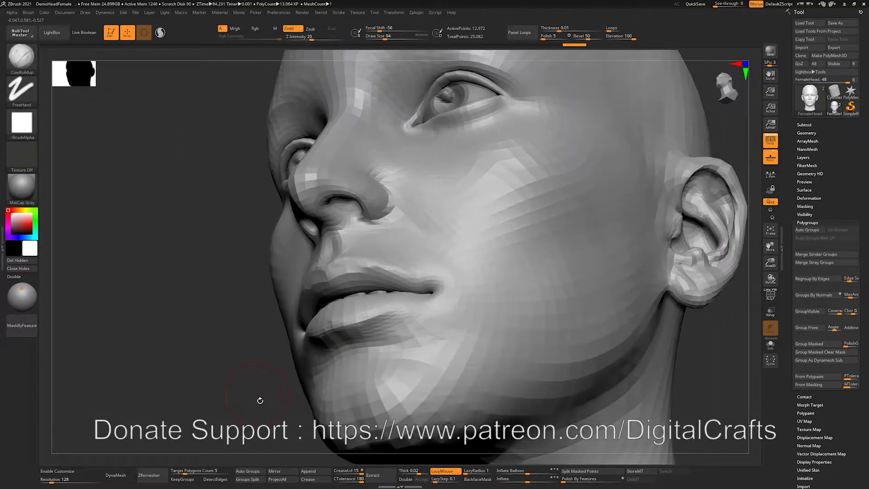
key(ctrl+z)
key(ctrl+z)
drag(215, 376, 237, 400)
shift+drag(573, 287, 553, 279)
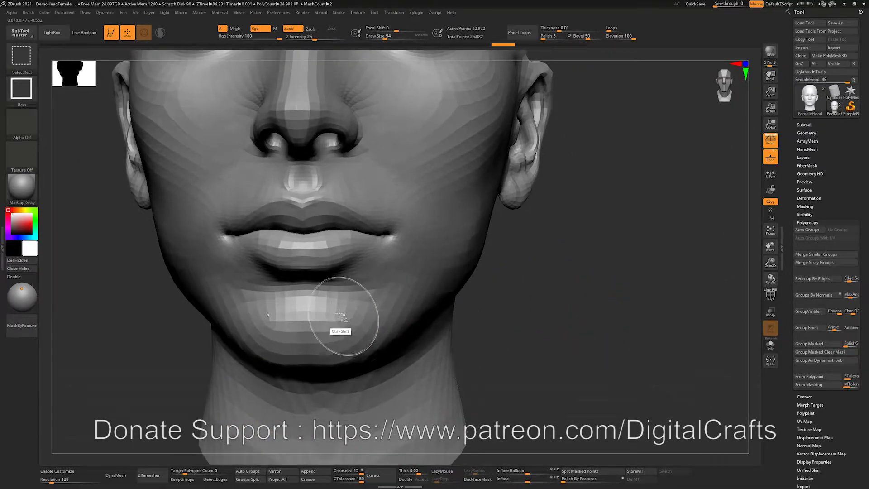
- Isolate the jaw polygroup, mask it, and show the whole head again
ctrl+shift+click(339, 300)
ctrl+shift+click(564, 290)
alt+drag(564, 272, 582, 336)
- Try moving the upper lip against the masked jaw at draw size 158, undo the strokes, and clear the mask
key(s)
drag(310, 321, 318, 323)
mouse_move(327, 312)
mouse_down()
mouse_move(327, 327)
mouse_move(328, 309)
mouse_up()
key(ctrl+z)
key(ctrl+z)
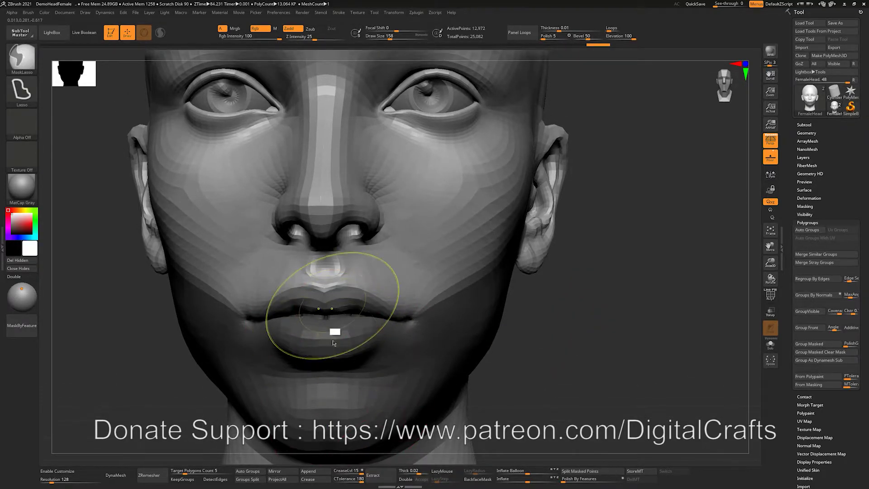
ctrl+drag(592, 331, 596, 380)
- Select the Move Topological brush, try it on the middle of the lips, and reduce the draw size to 90
key(b)
key(m)
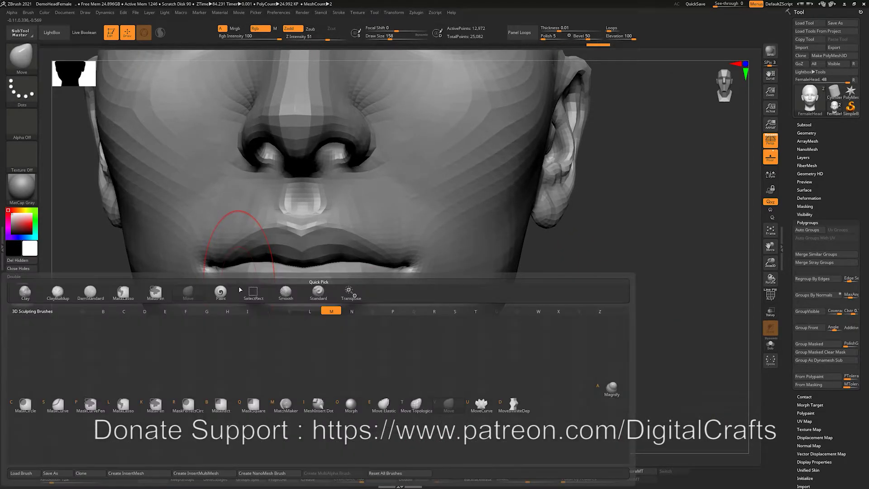
click(416, 403)
alt+drag(287, 257, 309, 302)
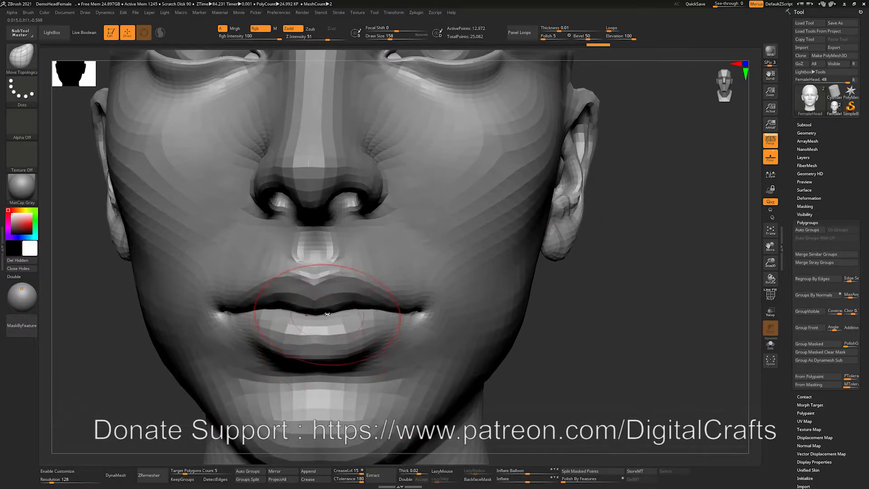
drag(317, 326, 311, 298)
key([)
key([)
key([)
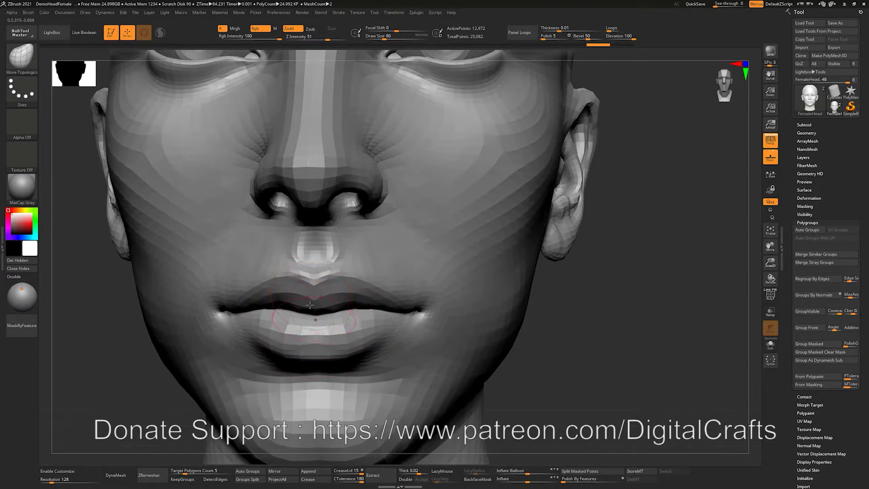
- Display the polyframe on the mouth, try moving the lips with Move Topological, hide the polyframe, and undo the stroke
key(shift+f)
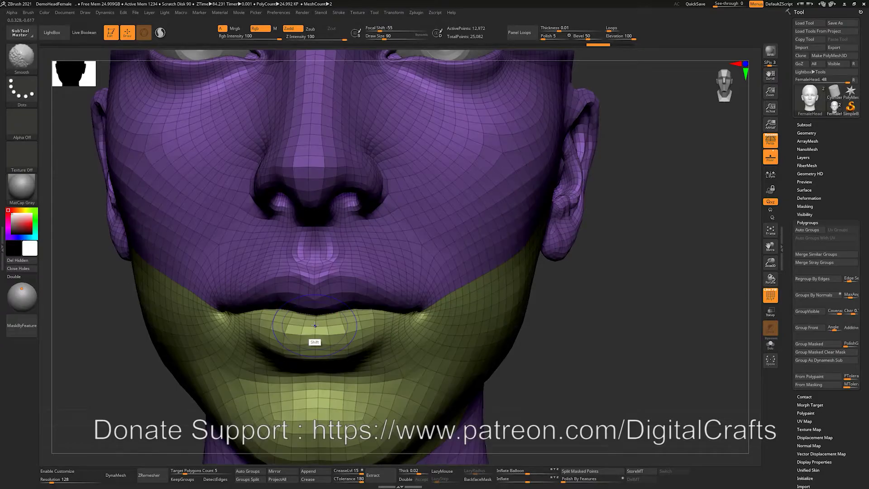
alt+drag(607, 374, 575, 344)
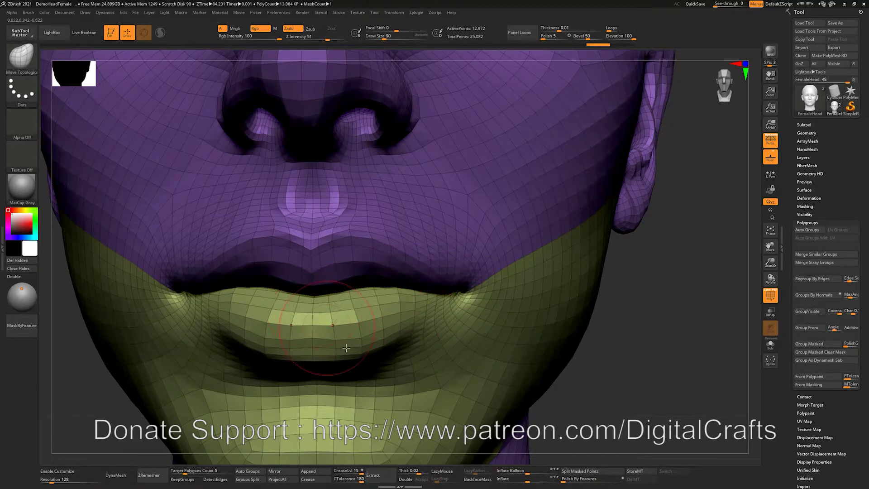
key(ctrl)
key(s)
drag(312, 291, 316, 313)
key(shift+f)
key(ctrl+z)
- Try moving the corner of the mouth with Move Topological at draw sizes 257 and 136, and undo each stroke
drag(645, 398, 563, 335)
mouse_move(423, 251)
mouse_down()
mouse_move(428, 240)
mouse_move(428, 253)
mouse_up()
key(ctrl+z)
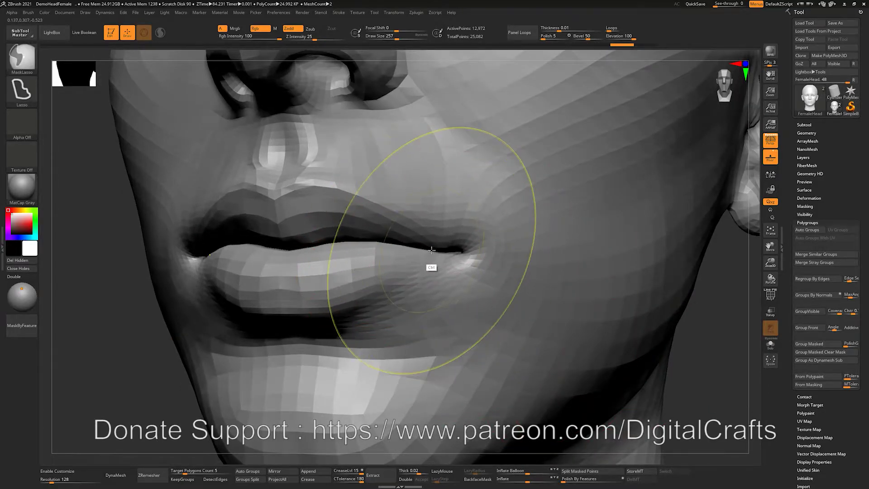
key(s)
mouse_move(423, 243)
mouse_down()
mouse_move(415, 244)
mouse_move(433, 244)
mouse_up()
key(ctrl+z)
- Mask the jaw polygroup and select the Move brush for working on the upper lip
mouse_move(710, 334)
alt+mouse_down()
mouse_move(651, 293)
mouse_move(664, 307)
alt+mouse_up()
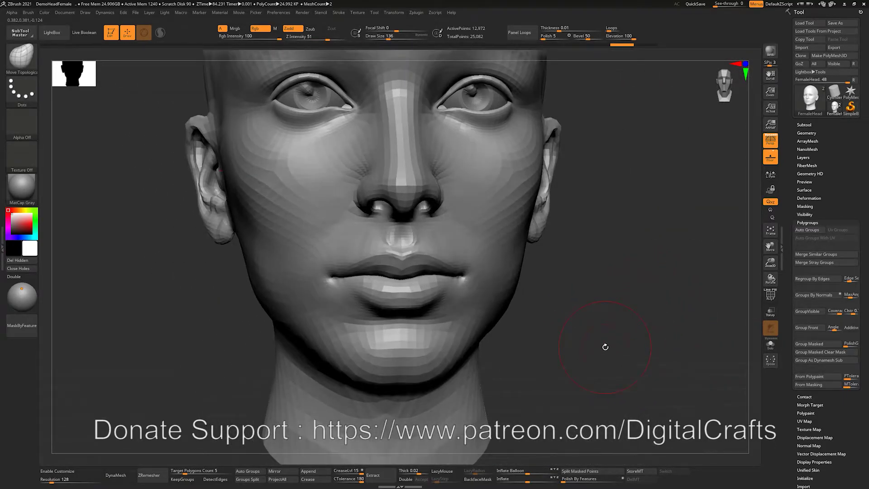
alt+drag(642, 262, 517, 340)
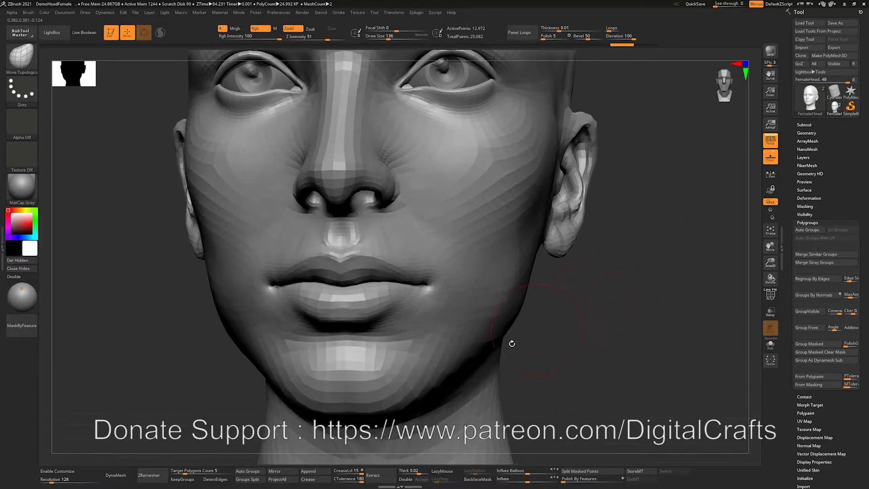
key(s)
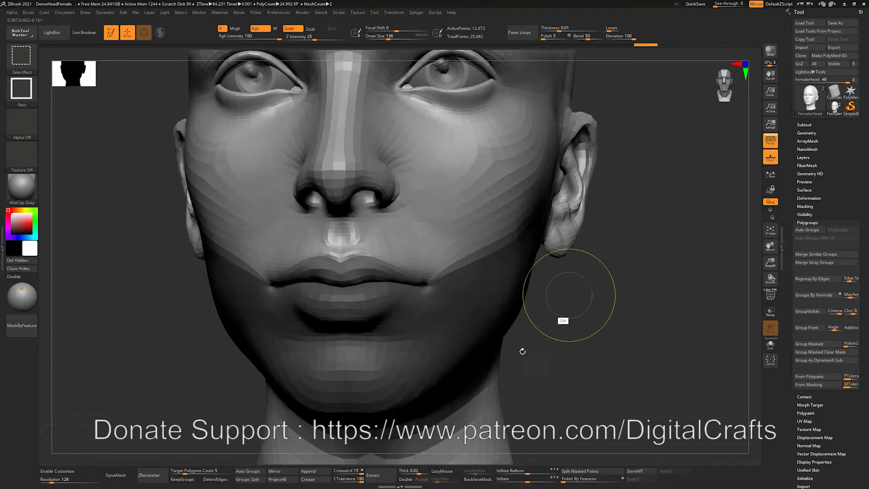
drag(342, 295, 344, 295)
key(b)
key(m)
key(v)
- Try ClayBuildup strokes on the upper lip beside the masked jaw at draw size 124, and undo them
key(b)
key(c)
key(b)
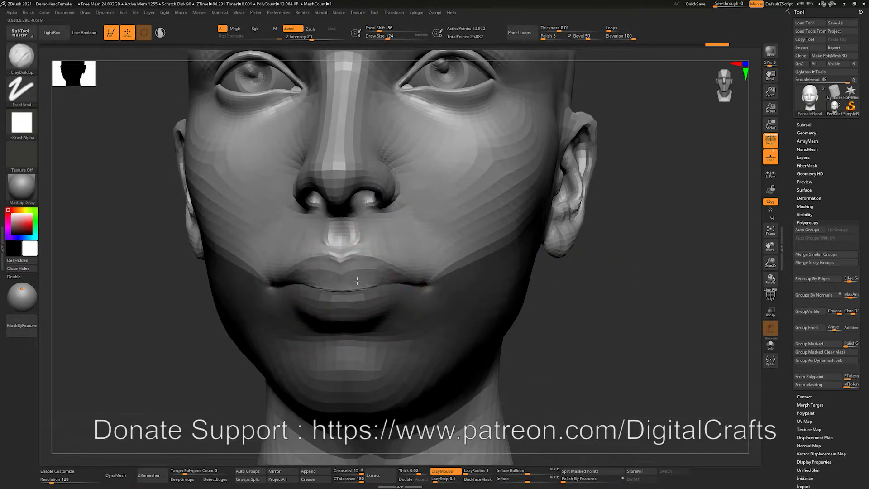
drag(356, 280, 363, 285)
key(ctrl+z)
key(ctrl+z)
mouse_move(590, 281)
alt+mouse_down()
mouse_move(537, 240)
mouse_move(525, 262)
mouse_move(532, 284)
alt+mouse_up()
drag(518, 316, 536, 304)
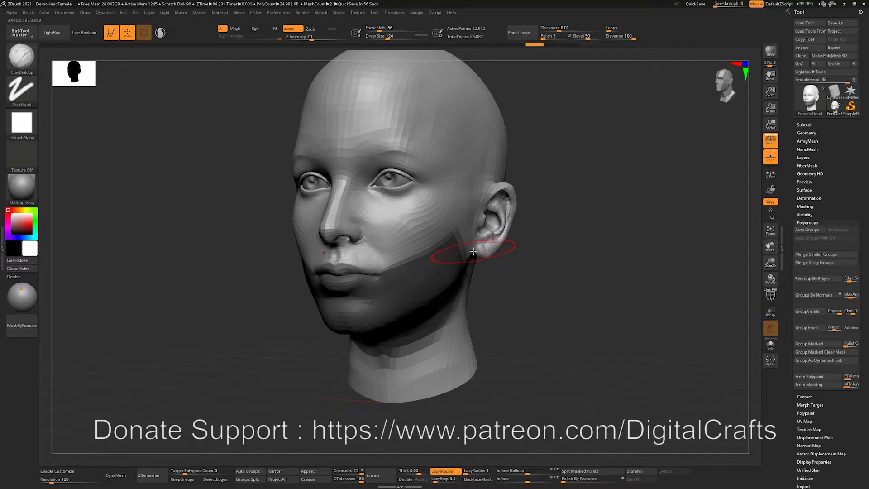
drag(489, 339, 472, 278)
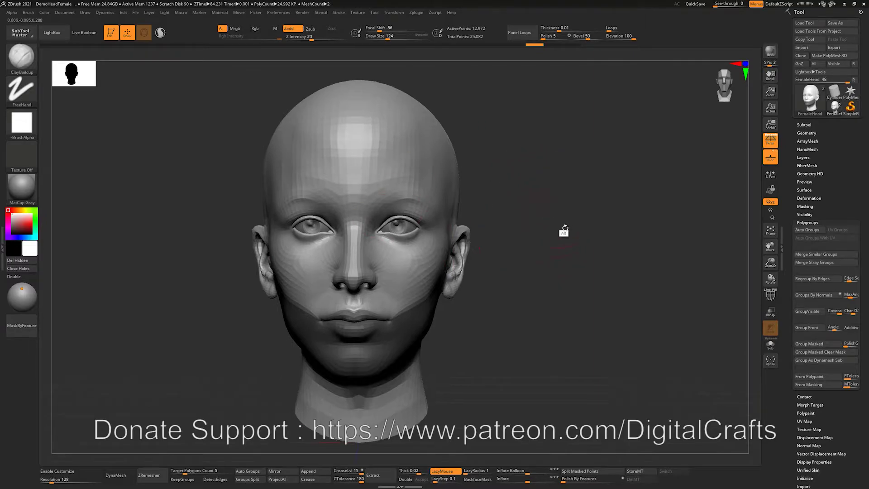
- Display the polyframe on the head, try merging its similar polygroups, and undo the attempt
key(shift)
key(shift+f)
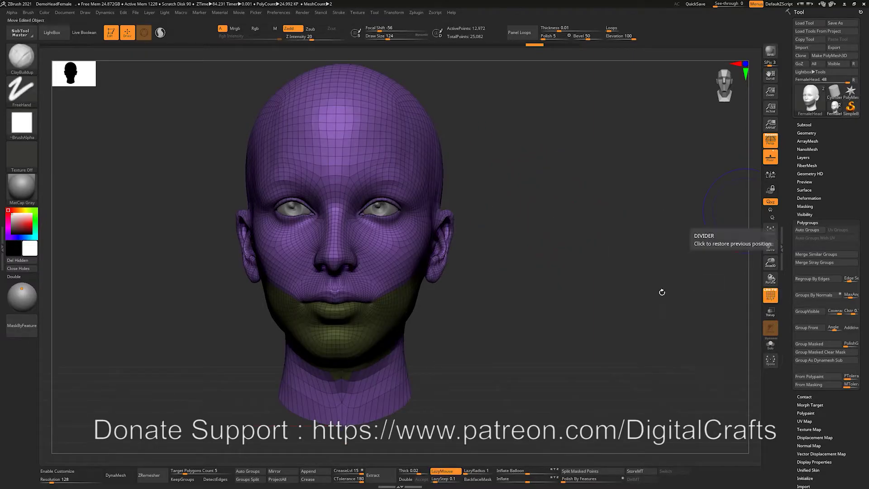
mouse_move(595, 304)
alt+mouse_down()
mouse_move(597, 292)
mouse_move(447, 261)
alt+mouse_up()
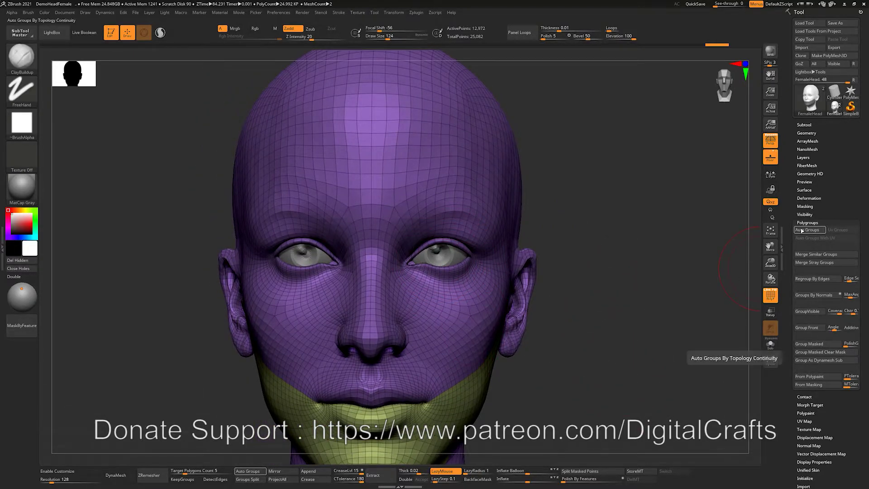
click(808, 254)
key(ctrl+z)
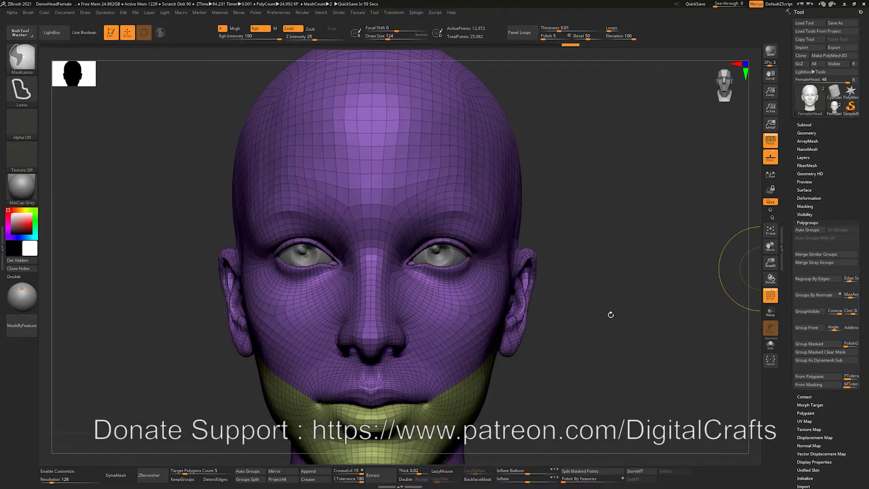
- Switch to the eyes subtool, solo it with the polyframe displayed, then isolate one eyeball's polygroup and restore full visibility
alt+click(453, 253)
key(shift)
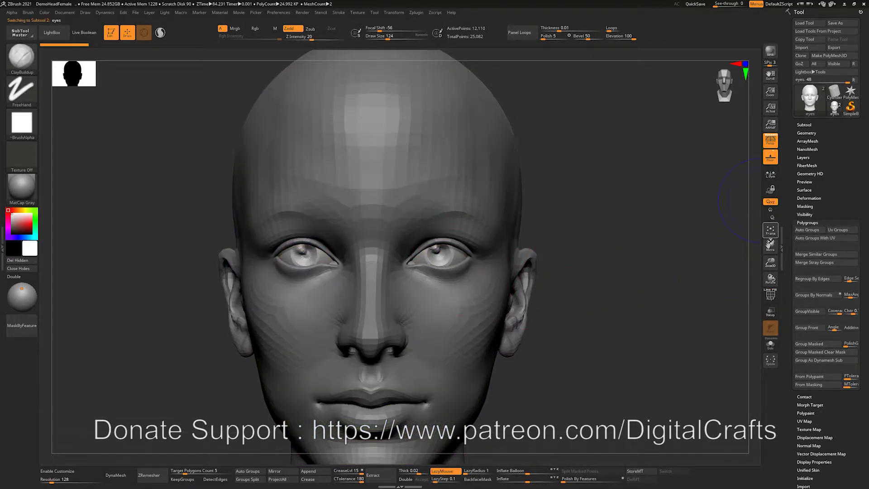
click(771, 345)
mouse_move(645, 285)
mouse_down()
mouse_move(640, 306)
mouse_move(584, 300)
mouse_move(585, 326)
mouse_up()
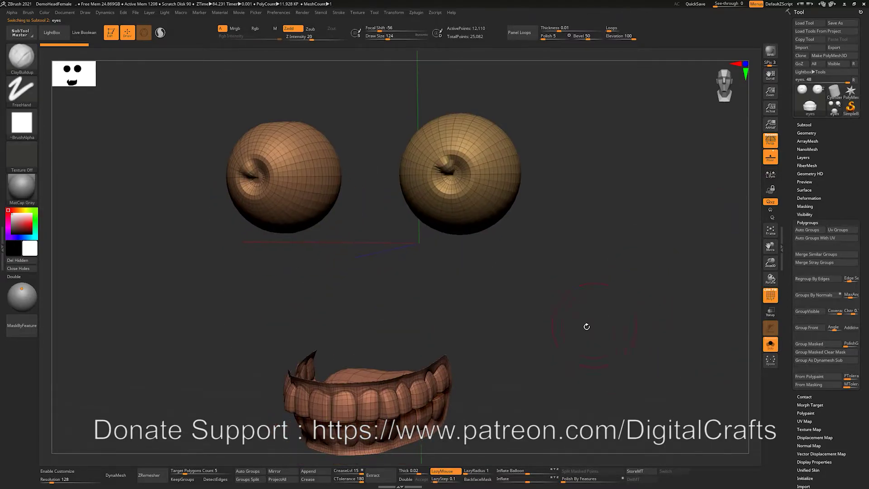
key(shift+f)
key(shift+f)
ctrl+shift+click(450, 173)
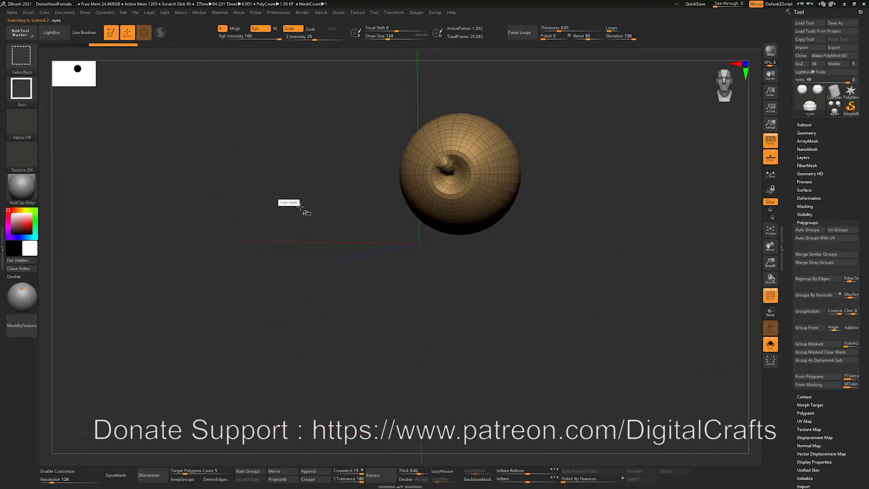
ctrl+shift+click(292, 202)
- Assign the whole eyes subtool to a single polygroup, then regroup it by topology continuity with Auto Groups
key(ctrl+w)
mouse_move(539, 340)
alt+mouse_down()
mouse_move(539, 298)
mouse_move(531, 345)
mouse_move(545, 349)
mouse_move(528, 326)
mouse_move(541, 337)
alt+mouse_up()
alt+drag(541, 337, 521, 308)
click(807, 230)
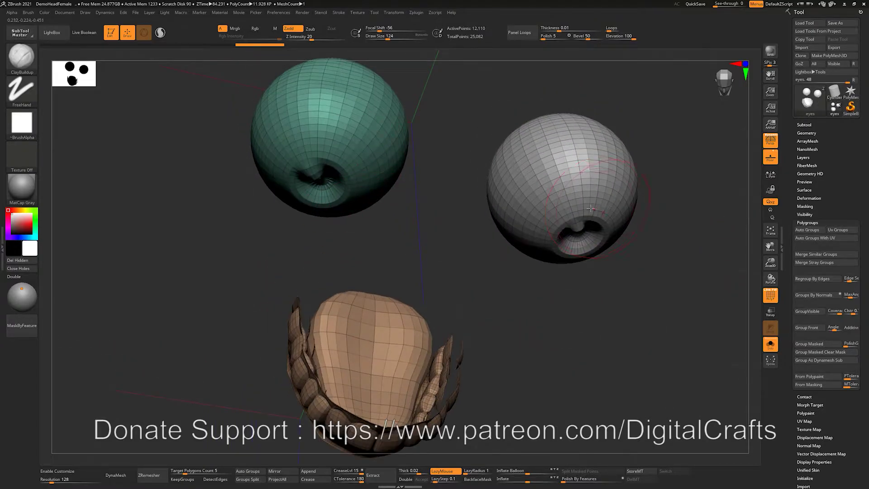
- Examine the polygroup and mesh of the teeth and tongue from several angles
drag(502, 341, 471, 337)
click(228, 368)
alt+drag(529, 376, 502, 336)
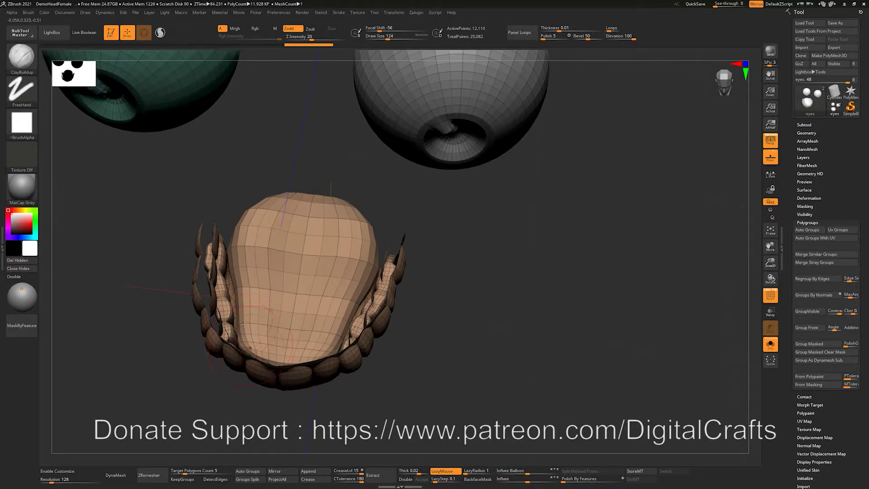
mouse_move(416, 413)
mouse_down()
mouse_move(416, 386)
mouse_move(317, 375)
mouse_move(352, 352)
mouse_move(362, 321)
mouse_move(327, 370)
mouse_move(268, 355)
mouse_move(290, 335)
mouse_move(284, 342)
mouse_up()
mouse_move(473, 341)
mouse_down()
mouse_move(452, 303)
mouse_move(517, 345)
mouse_move(368, 255)
mouse_up()
drag(427, 194, 692, 368)
- Turn on Double sided display for the eyes subtool and check the inner surfaces of the mouth mesh
scroll(826, 462, down, 3)
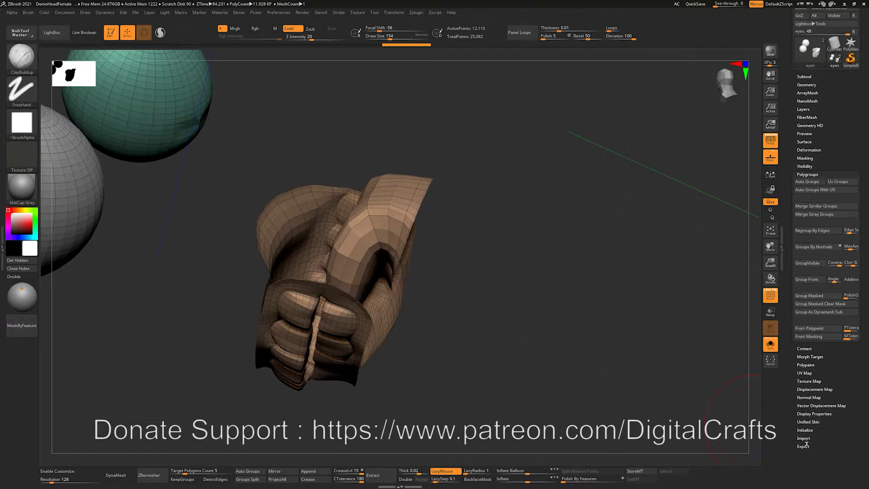
click(810, 414)
click(801, 271)
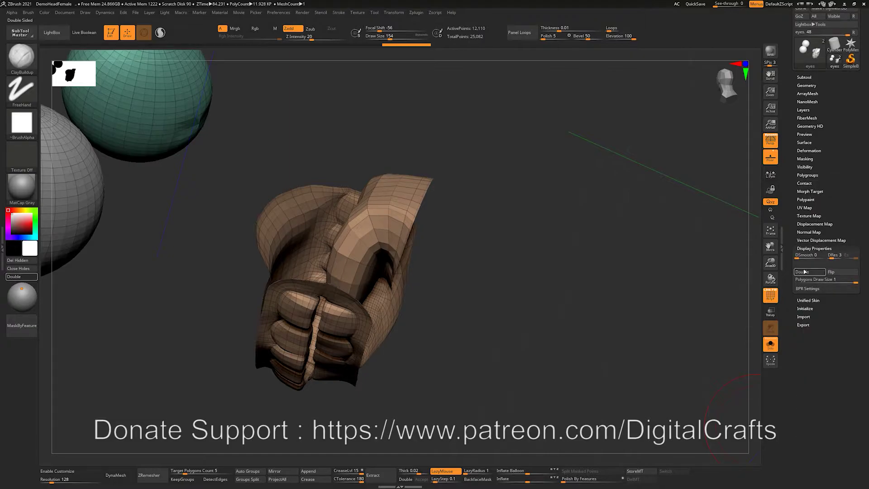
drag(469, 253, 675, 313)
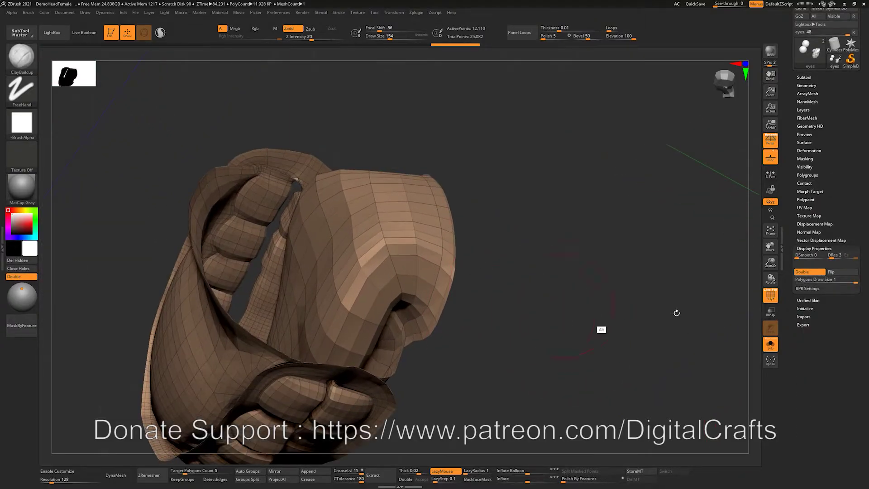
drag(578, 267, 527, 306)
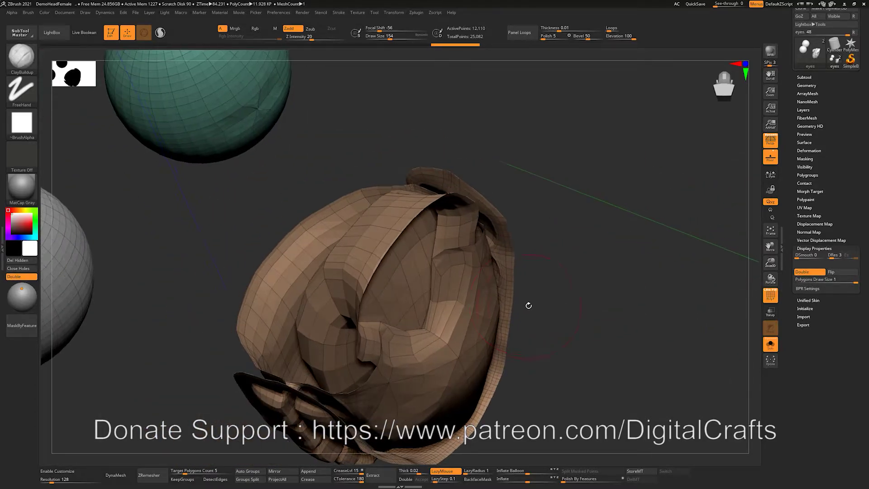
click(802, 273)
click(801, 272)
drag(550, 357, 552, 326)
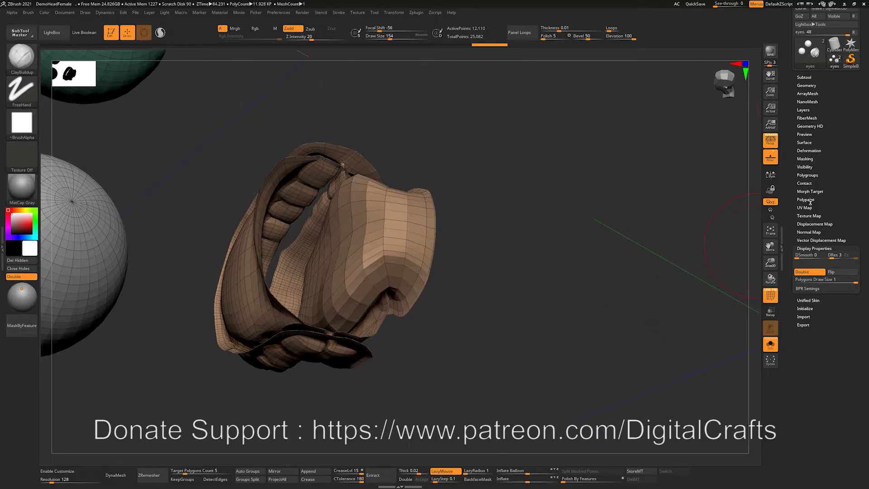
- Regroup the eyes subtool from its existing UVs with Uv Groups and inspect the polygroups on the eyeballs and mouth
key(shift)
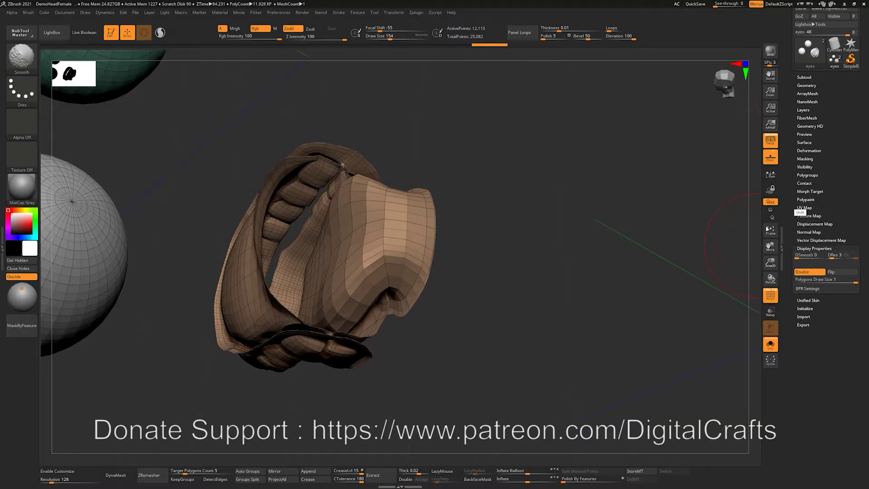
click(807, 175)
shift+drag(745, 234, 525, 235)
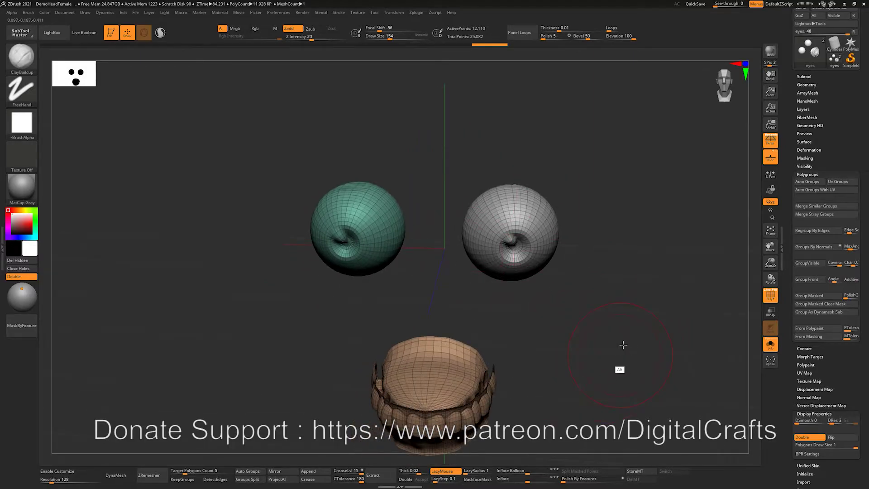
alt+drag(623, 345, 658, 331)
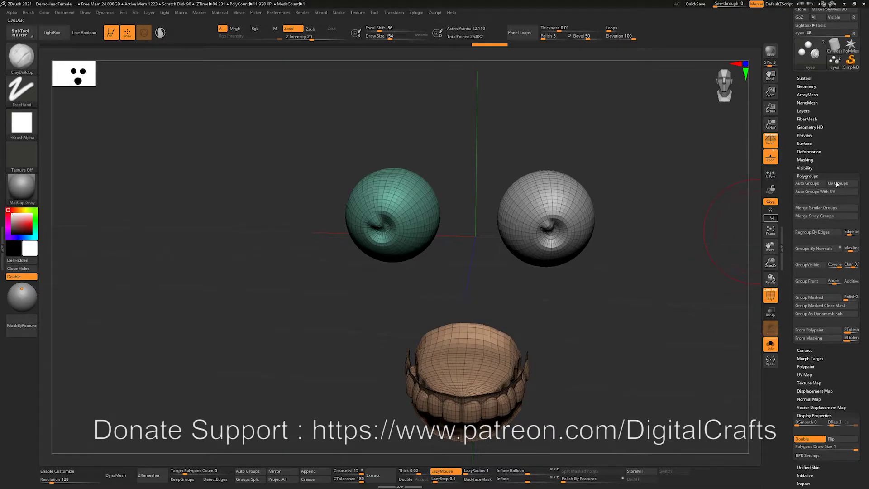
click(839, 183)
mouse_move(652, 340)
alt+mouse_down()
mouse_move(634, 306)
mouse_move(644, 318)
alt+mouse_up()
key(shift+f)
key(shift+f)
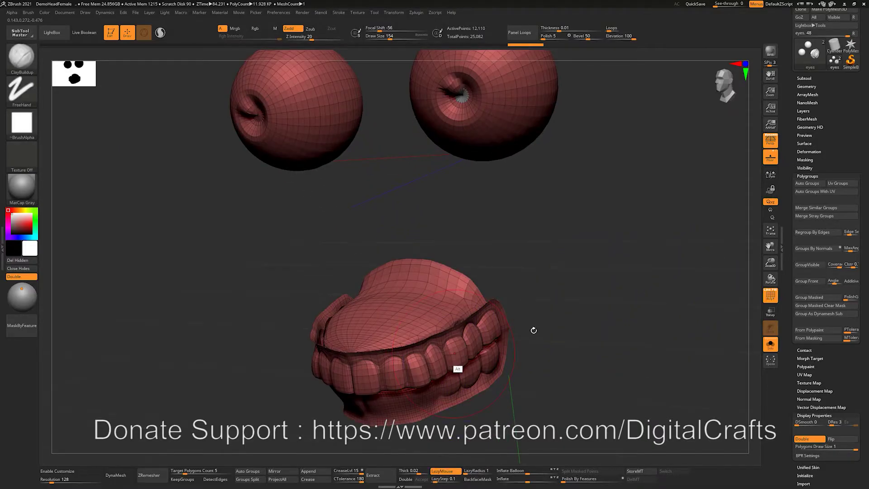
mouse_move(533, 327)
mouse_down()
mouse_move(582, 297)
mouse_move(584, 313)
mouse_move(562, 306)
mouse_move(562, 314)
mouse_move(609, 307)
mouse_move(577, 309)
mouse_up()
- Hide the polyframe and try to unwrap the eyes subtool with UV Master using the Polygroups option
key(shift+f)
click(415, 13)
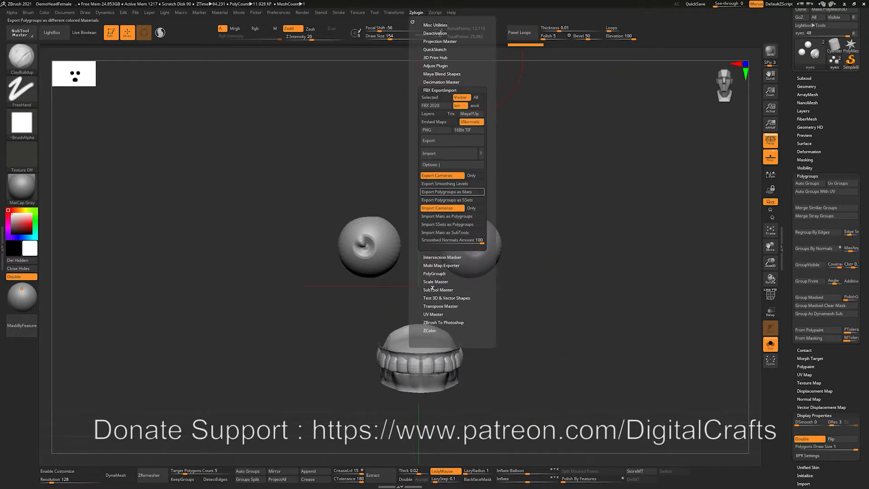
click(437, 314)
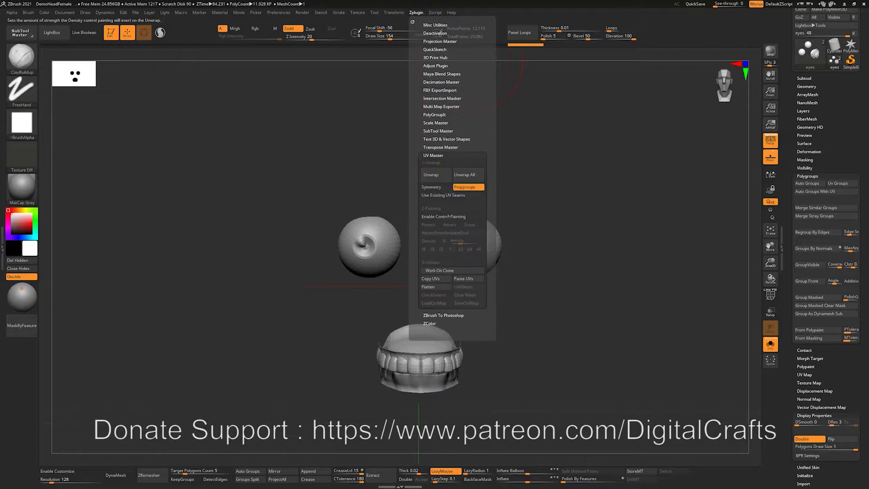
click(432, 176)
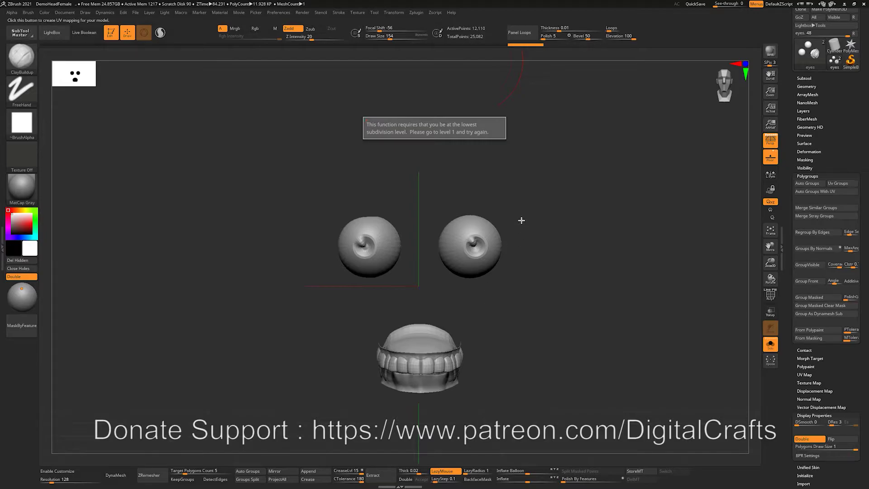
drag(477, 138, 479, 147)
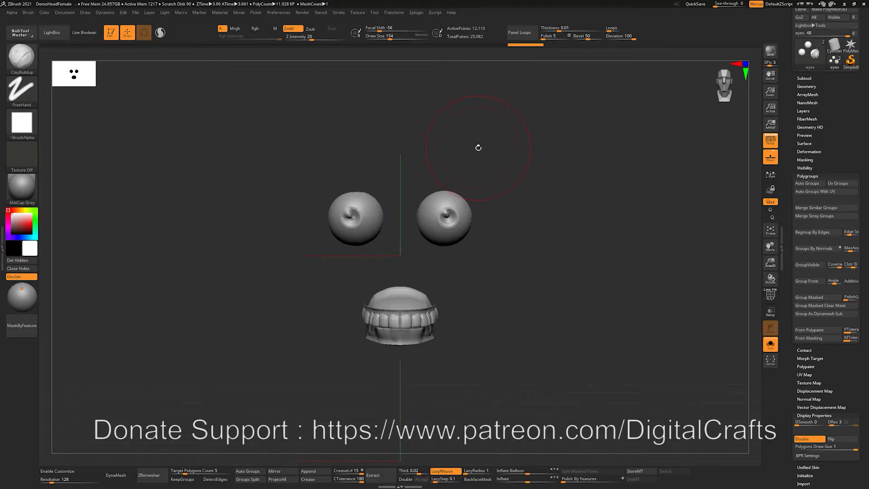
- Lower the eyes subtool to its lowest subdivision level and unwrap it with UV Master using the Polygroups option
key(f)
key(shift+f)
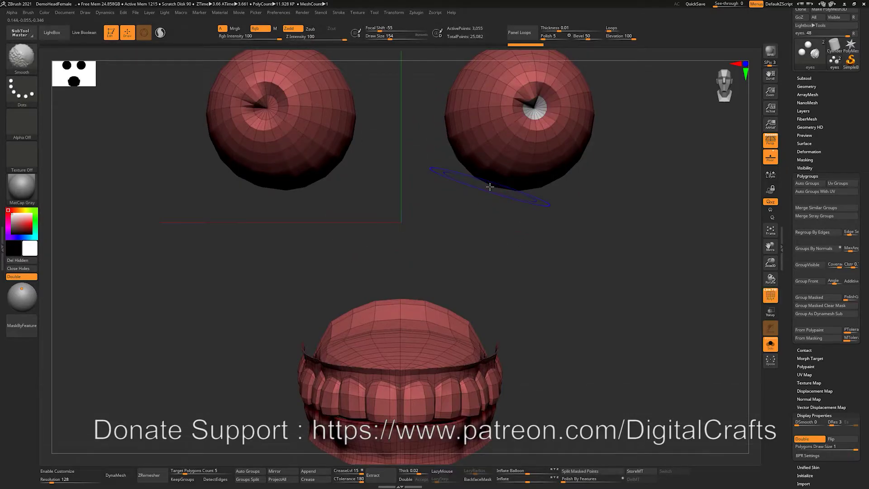
key(shift+f)
click(415, 13)
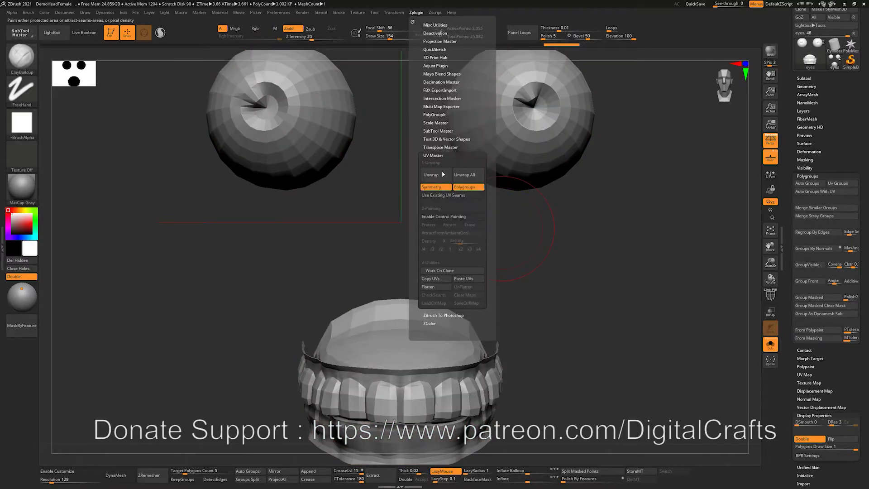
click(435, 175)
- Flatten the eyes subtool into its UV layout with Morph UV, examine the islands, and return to the 3D shape
key(f)
key(shift+f)
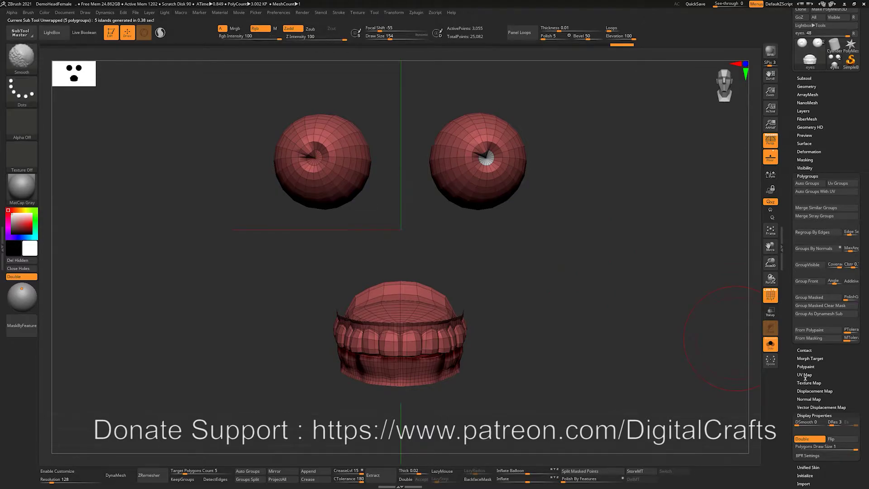
click(804, 375)
click(802, 382)
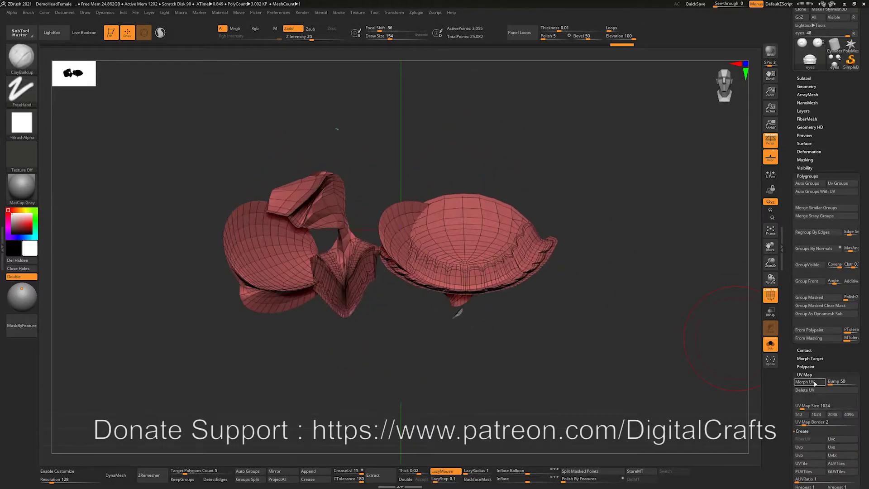
drag(633, 352, 569, 360)
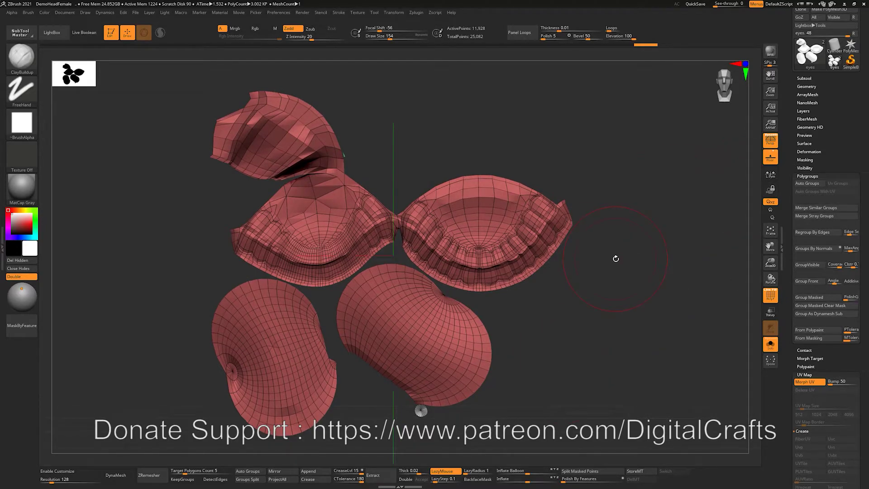
drag(615, 259, 640, 348)
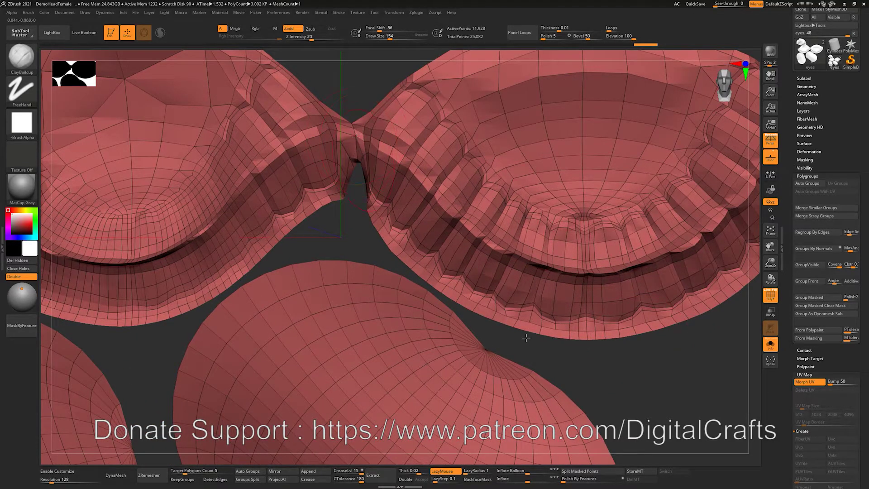
alt+drag(602, 347, 634, 331)
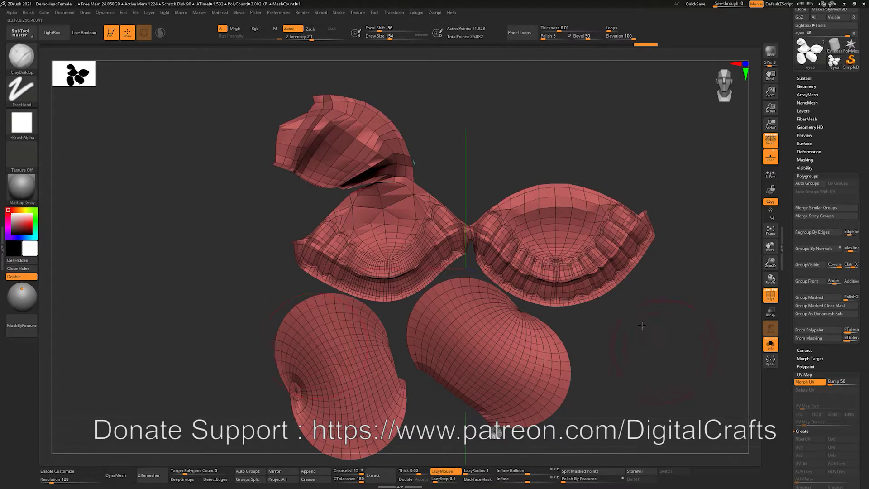
alt+drag(651, 337, 629, 310)
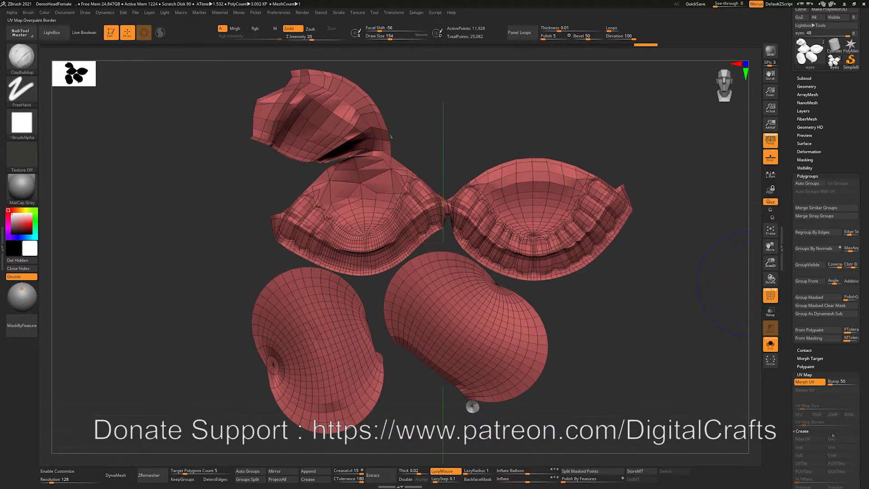
click(808, 382)
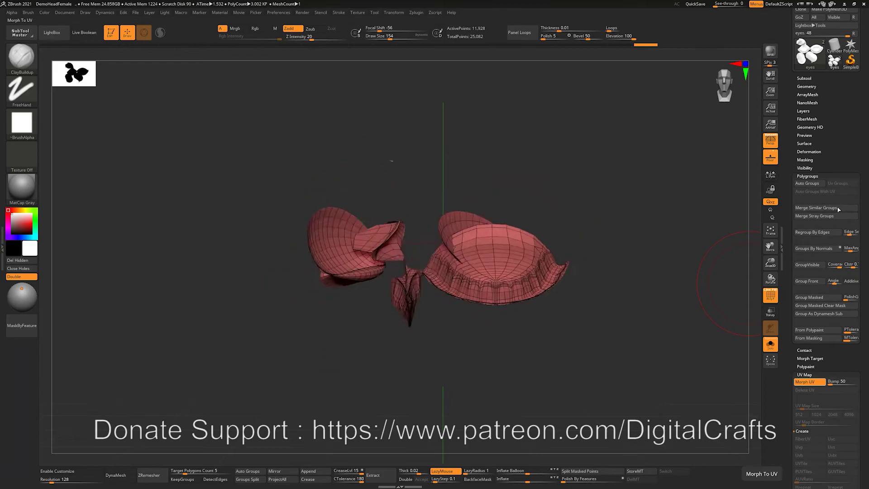
- Regroup the unwrapped eyes subtool by its new UV islands with Uv Groups and display the polyframe
alt+drag(686, 186, 614, 209)
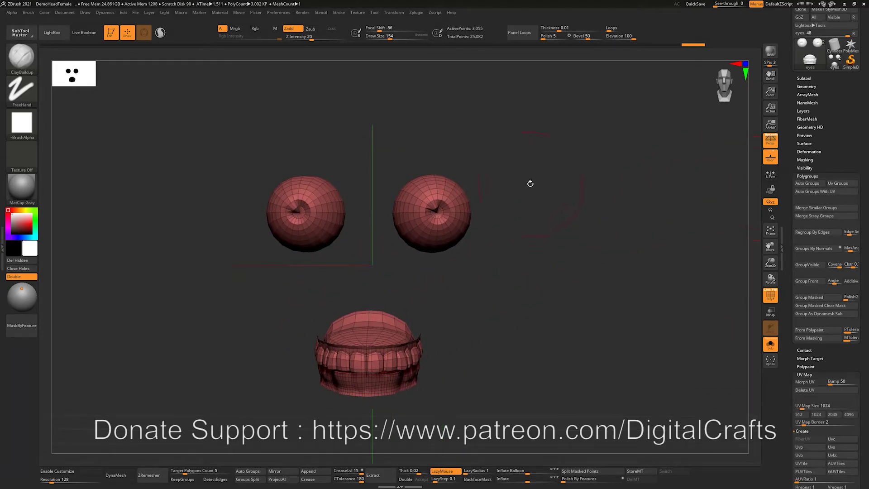
key(shift+f)
click(837, 184)
key(shift+f)
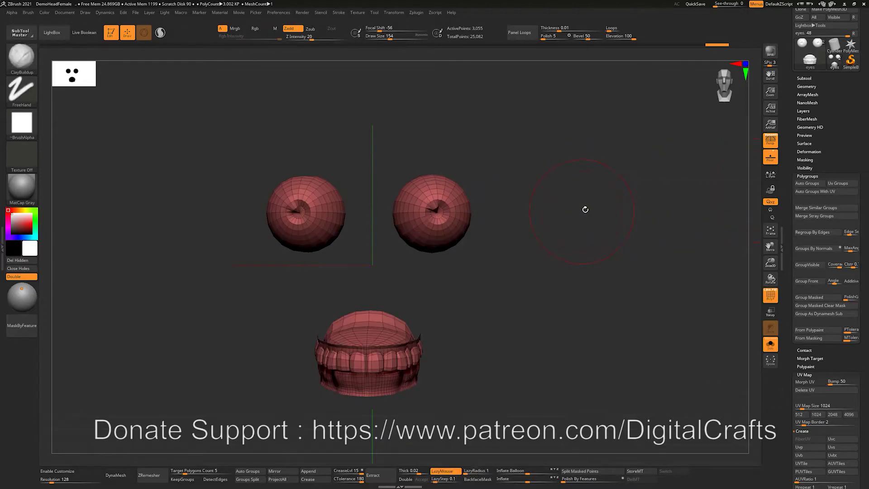
mouse_move(585, 209)
mouse_down()
mouse_move(572, 227)
mouse_move(599, 244)
mouse_move(588, 221)
mouse_up()
drag(571, 262, 576, 231)
- Set the draw size to 62, isolate the pupil polygroup of the green eyeball, and restore full visibility
mouse_move(605, 181)
alt+mouse_down()
mouse_move(557, 247)
mouse_move(575, 271)
mouse_move(417, 151)
alt+mouse_up()
key(s)
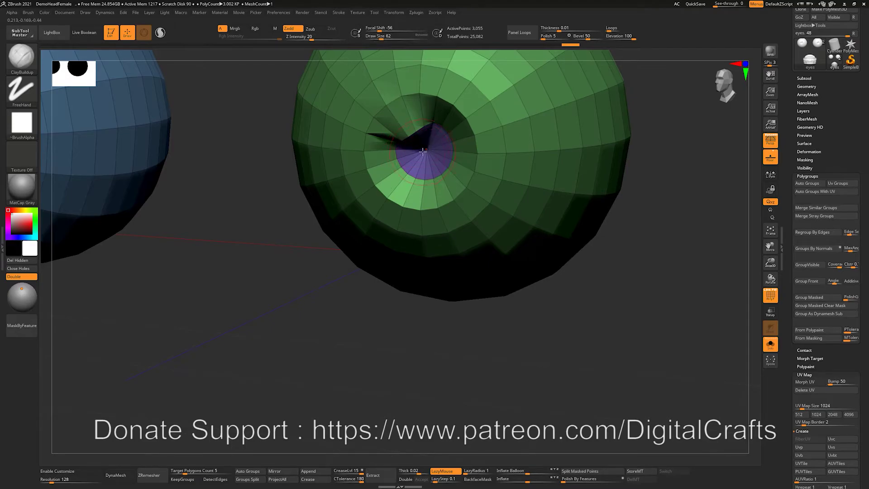
ctrl+shift+click(423, 150)
ctrl+shift+click(547, 141)
- Return the eyes subtool to the front view and show its newly grouped UV layout with Morph UV
key(f)
shift+drag(572, 223, 539, 210)
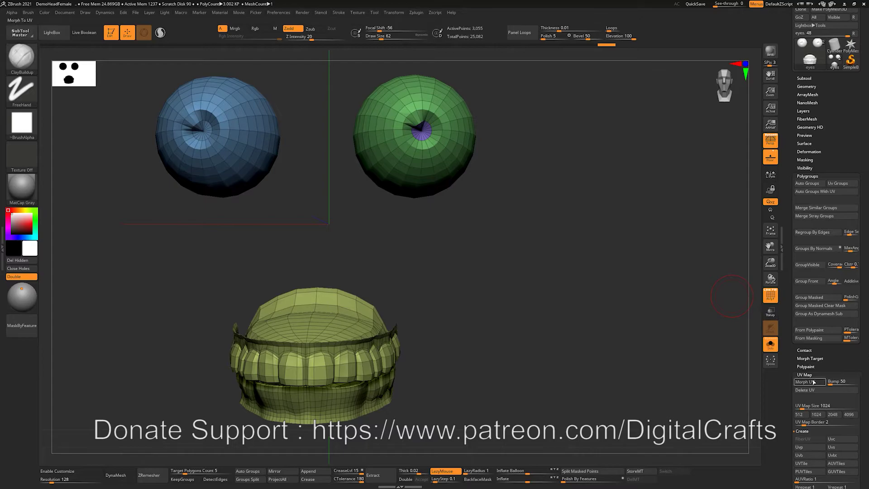
click(810, 382)
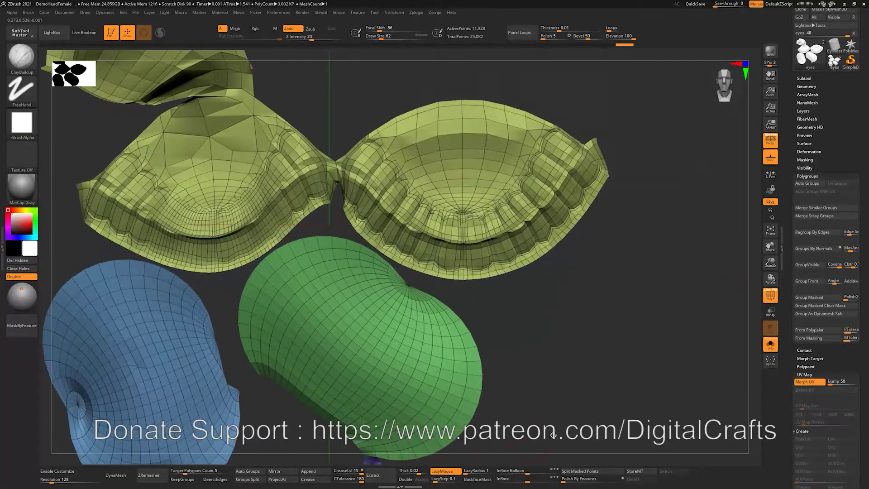
- Examine the purple pupil island in the UV layout and turn off Morph UV to restore the eyes subtool's 3D shape
drag(553, 435, 401, 307)
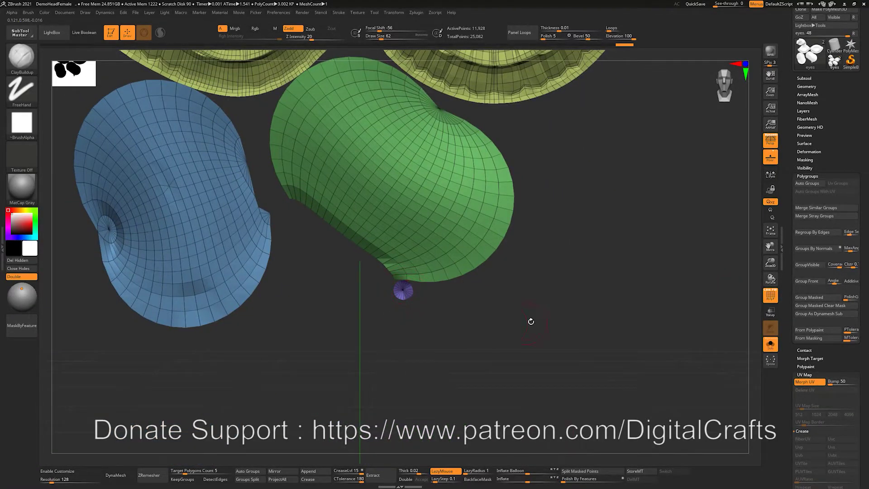
alt+drag(531, 321, 536, 349)
click(803, 383)
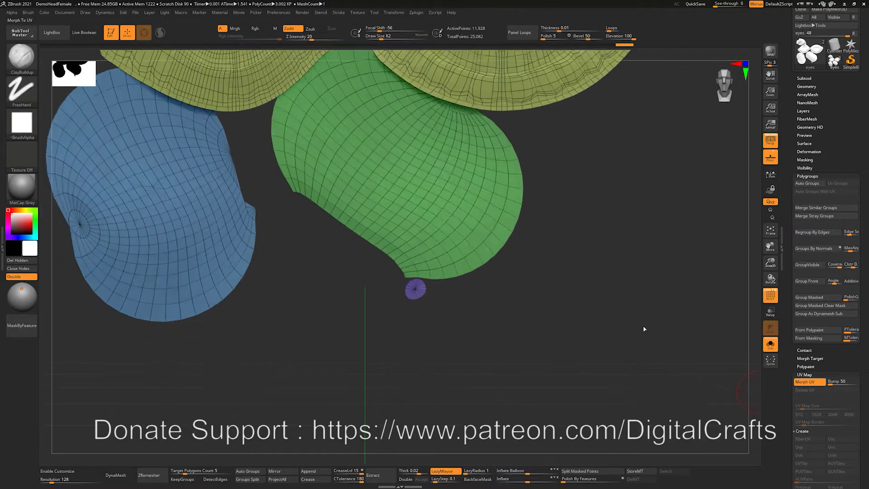
drag(866, 192, 865, 212)
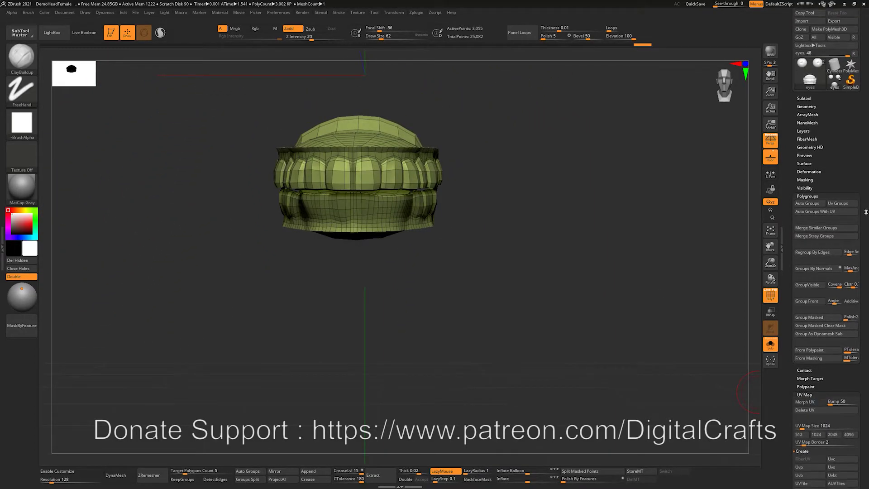
alt+drag(577, 215, 606, 367)
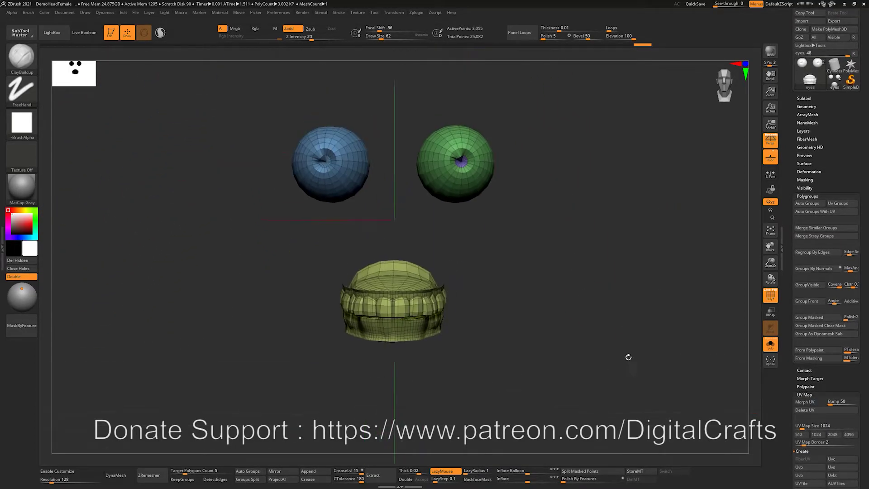
alt+drag(562, 239, 546, 274)
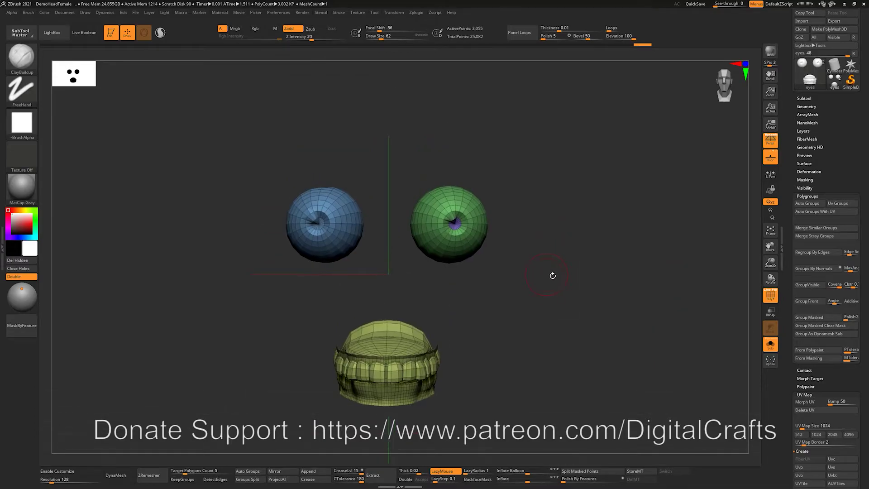
- Regroup the eyes subtool with Groups By Normals at the current angle tolerance and inspect the polygroups on the teeth
click(808, 267)
alt+drag(566, 219, 436, 271)
drag(575, 203, 625, 217)
right_drag(617, 223, 606, 177)
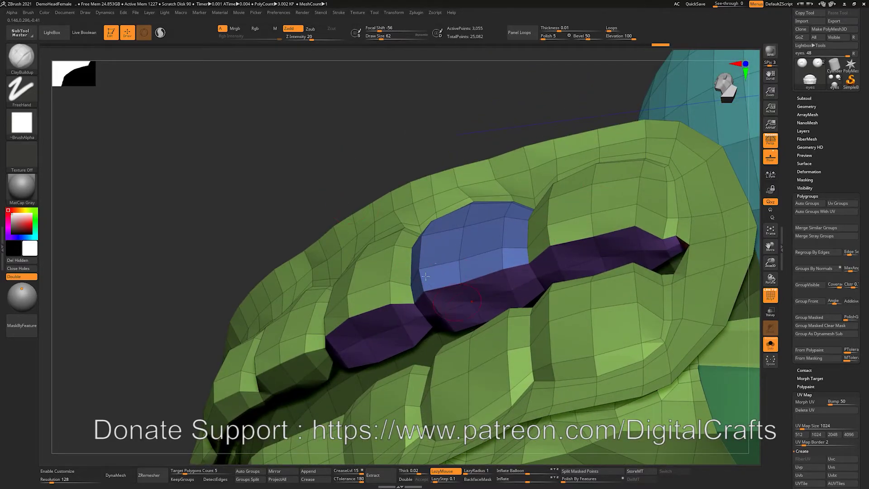
right_drag(397, 155, 528, 248)
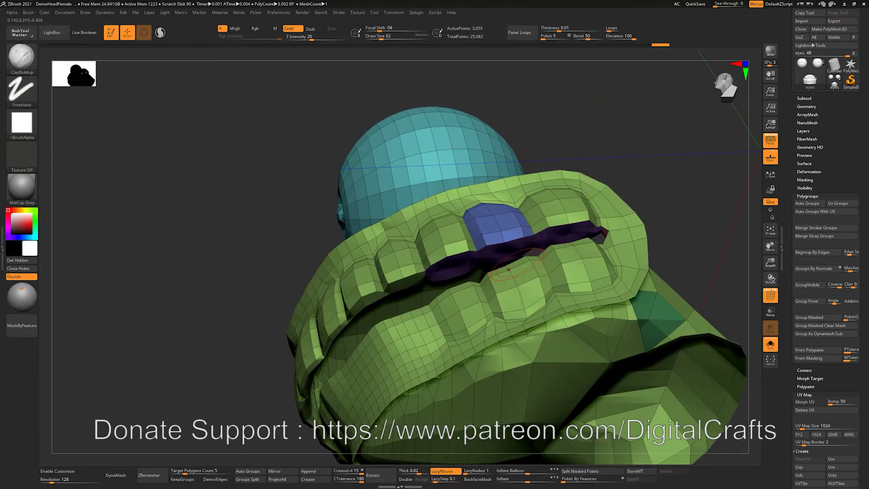
- Set the maximum angle tolerance to 1 and regroup the eyes subtool by normals
ctrl+right_drag(689, 207, 678, 211)
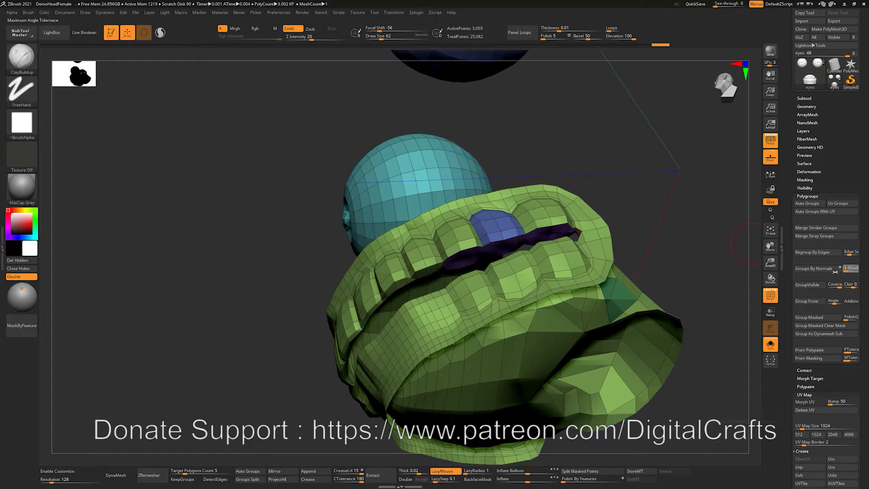
click(814, 268)
right_drag(682, 232, 425, 259)
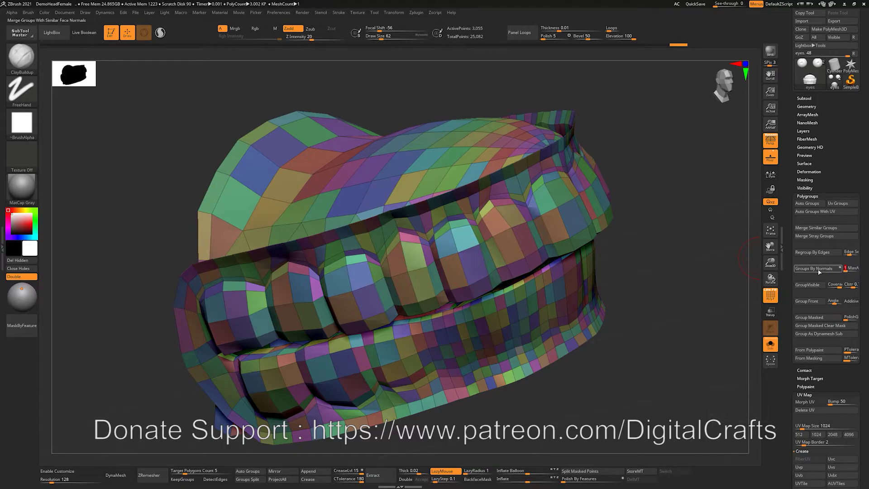
- Set the maximum angle tolerance to 18.8, regroup the subtool by normals, and inspect the teeth and tongue
click(845, 268)
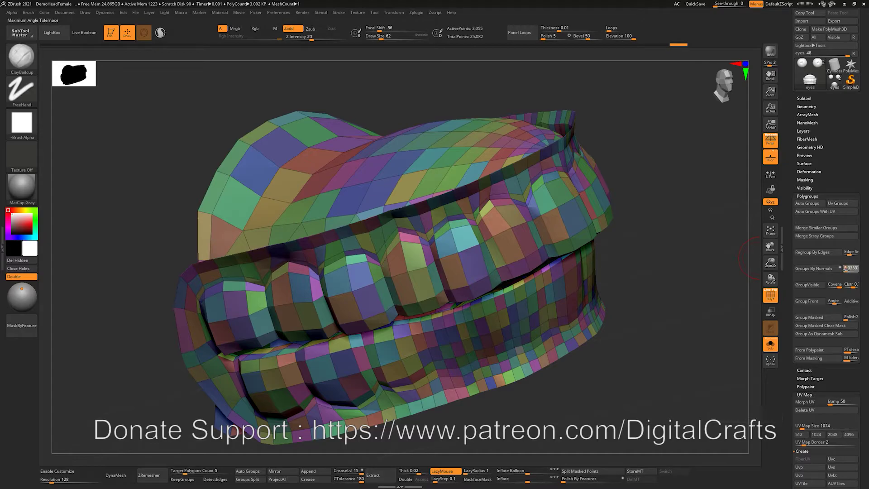
text(18.8)
key(Return)
click(821, 269)
drag(665, 258, 665, 248)
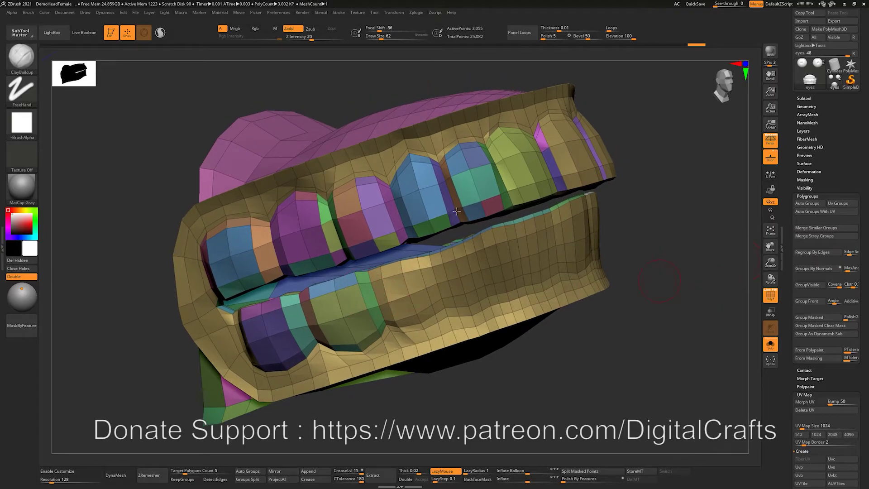
drag(638, 212, 611, 267)
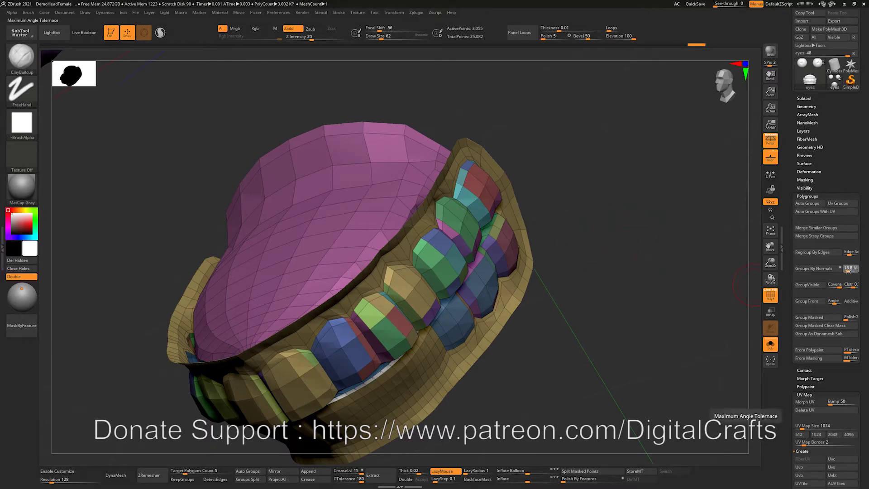
- Switch to the Cylinder3D primitive and convert it into a PolyMesh3D
drag(848, 270, 850, 270)
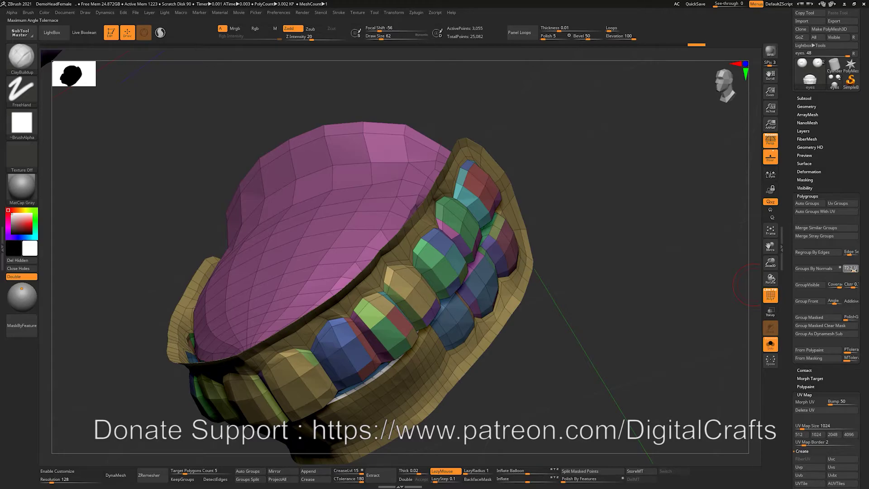
alt+drag(585, 176, 631, 209)
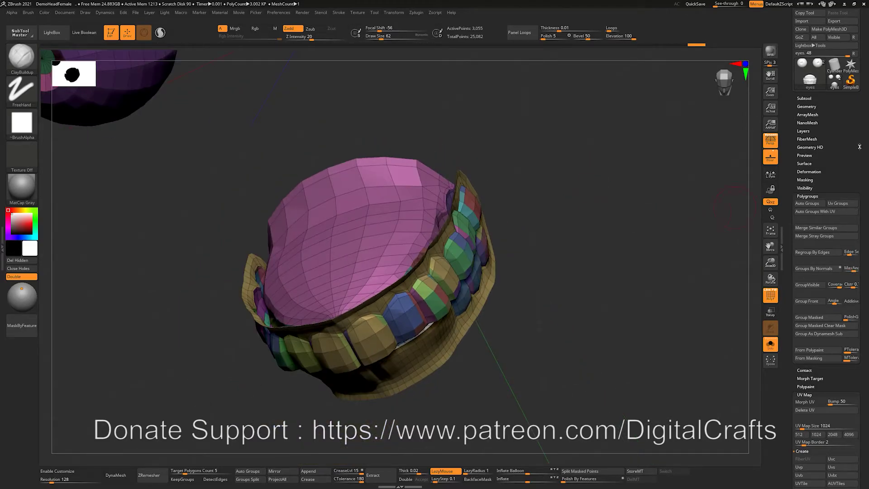
scroll(859, 147, up, 1)
mouse_move(834, 92)
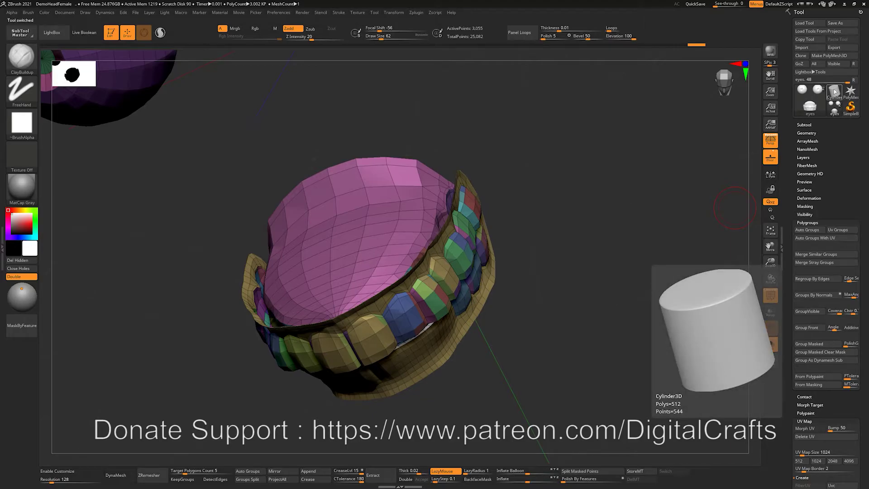
click(834, 92)
shift+drag(644, 232, 744, 149)
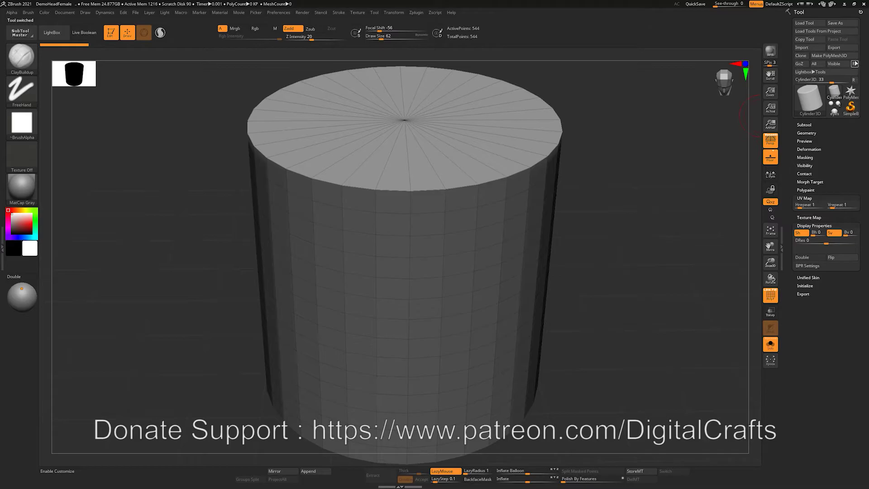
click(838, 56)
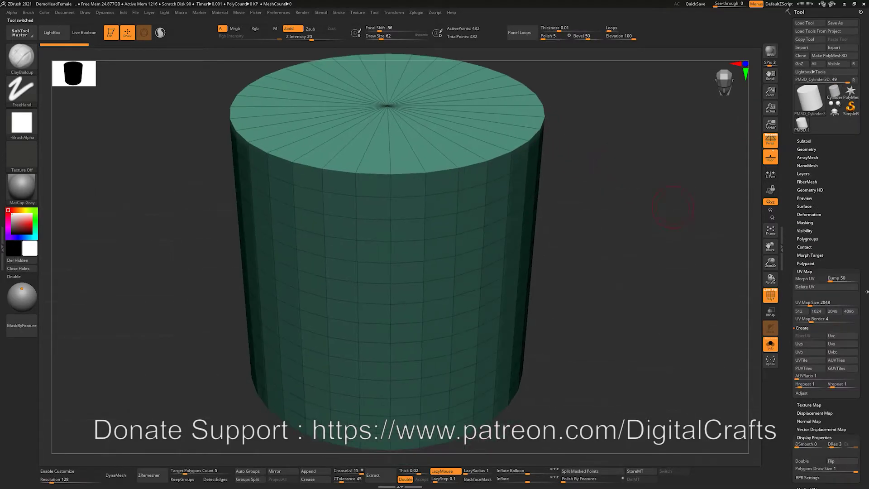
- Set the maximum angle tolerance to about 12.87 and regroup the cylinder with Groups By Normals
drag(863, 323, 867, 300)
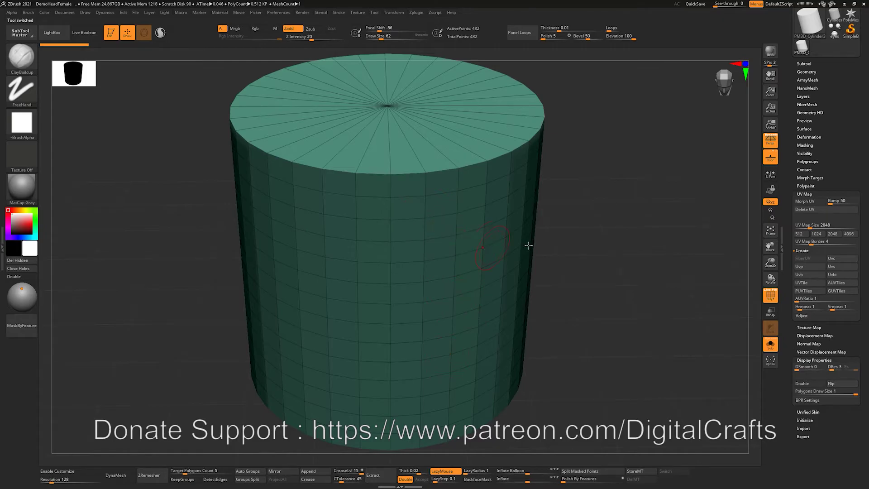
click(809, 161)
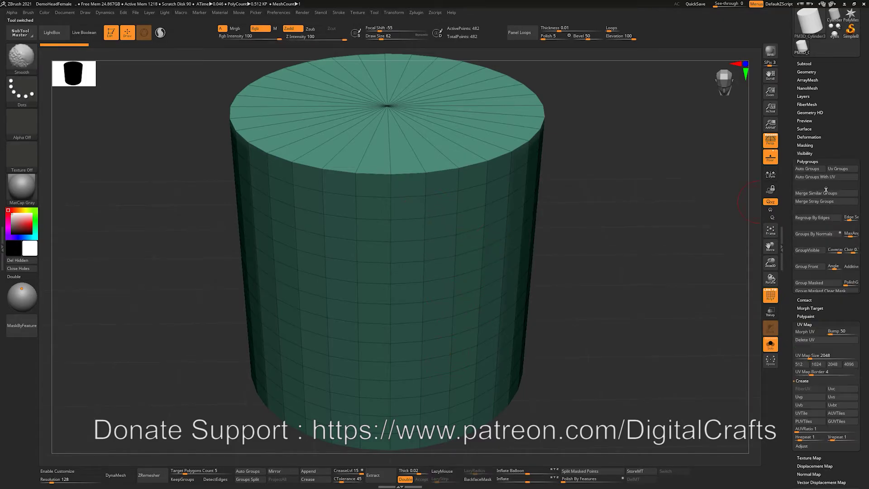
click(849, 234)
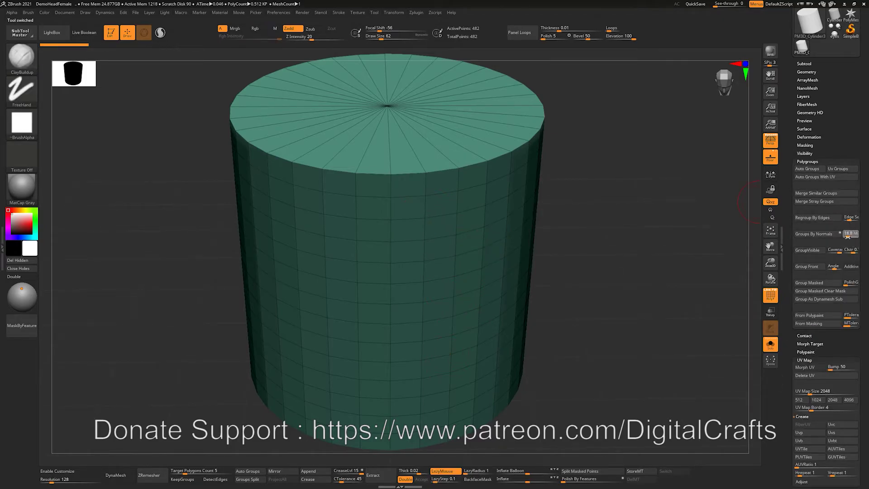
drag(846, 237, 846, 237)
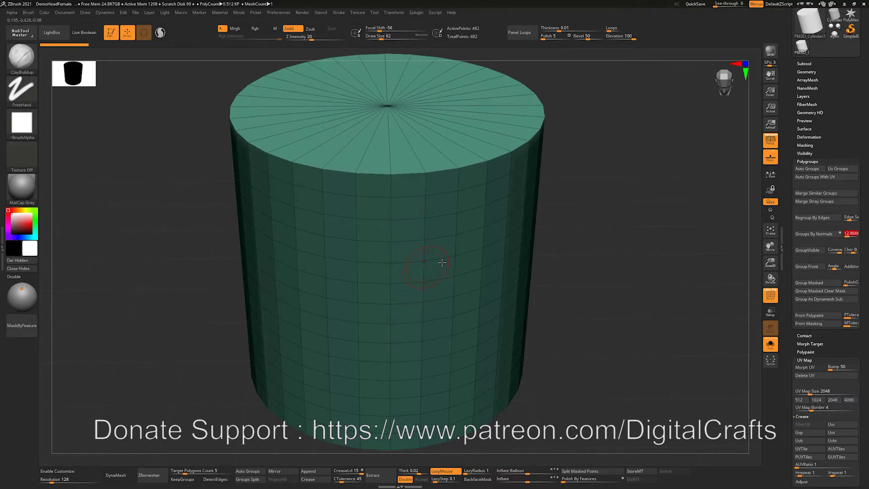
click(813, 234)
- Check the cylinder's facets with the polyframe hidden, reapply Groups By Normals, and display the polyframe
drag(617, 244, 605, 230)
key(shift+f)
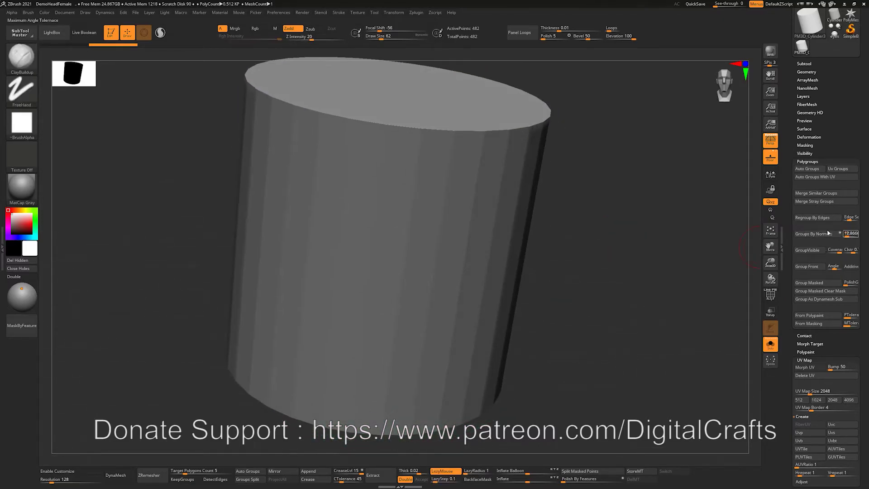
click(828, 233)
key(shift+f)
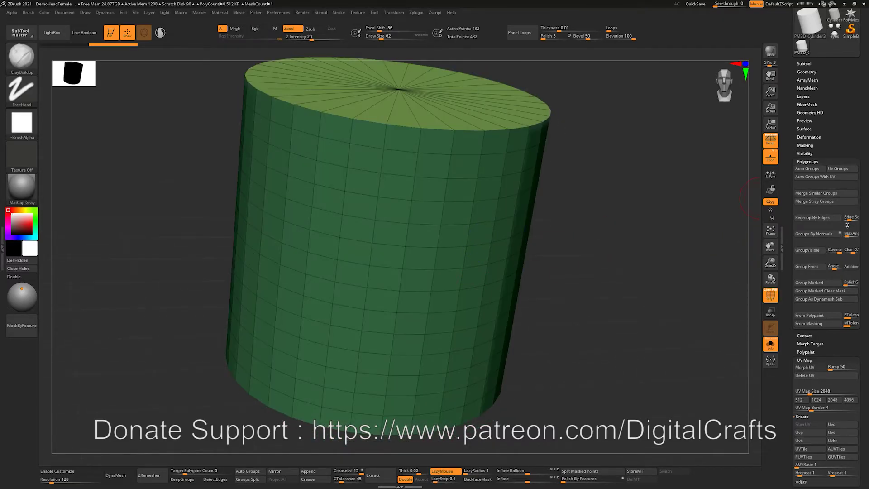
- Lower the maximum angle tolerance and regroup the cylinder by normals into separate vertical strips along its side
click(847, 234)
click(814, 233)
drag(653, 230, 341, 242)
drag(540, 170, 632, 235)
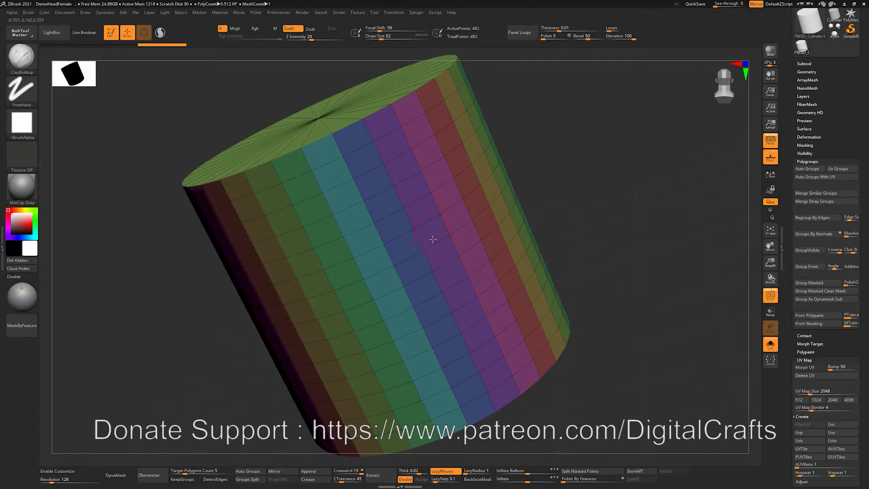
mouse_move(844, 233)
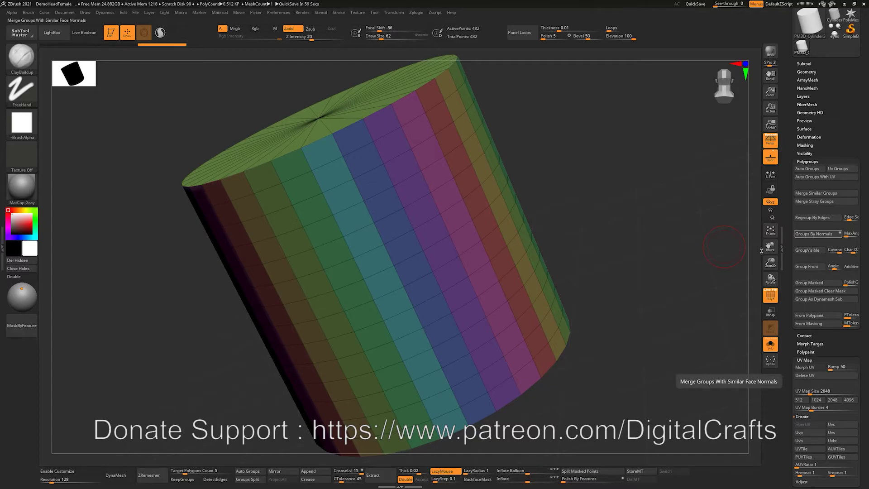
drag(638, 210, 568, 190)
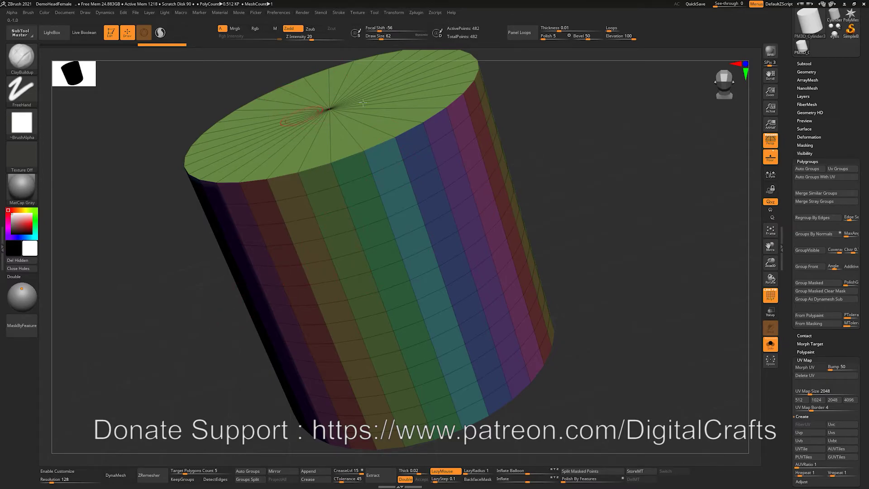
- Raise the maximum angle tolerance and regroup the cylinder by normals into separate cap and side polygroups
click(849, 234)
click(822, 235)
drag(523, 170, 543, 175)
- Isolate the cylinder's top cap and its side polygroup in turn, restoring full visibility after each
ctrl+shift+click(368, 132)
ctrl+shift+click(619, 175)
ctrl+shift+click(445, 257)
drag(564, 265, 450, 294)
ctrl+shift+click(610, 212)
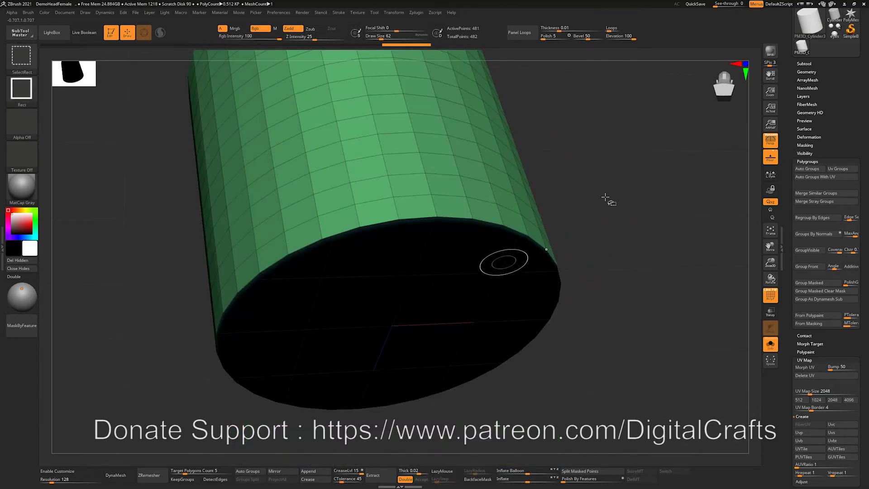
drag(611, 178, 553, 244)
ctrl+shift+click(608, 263)
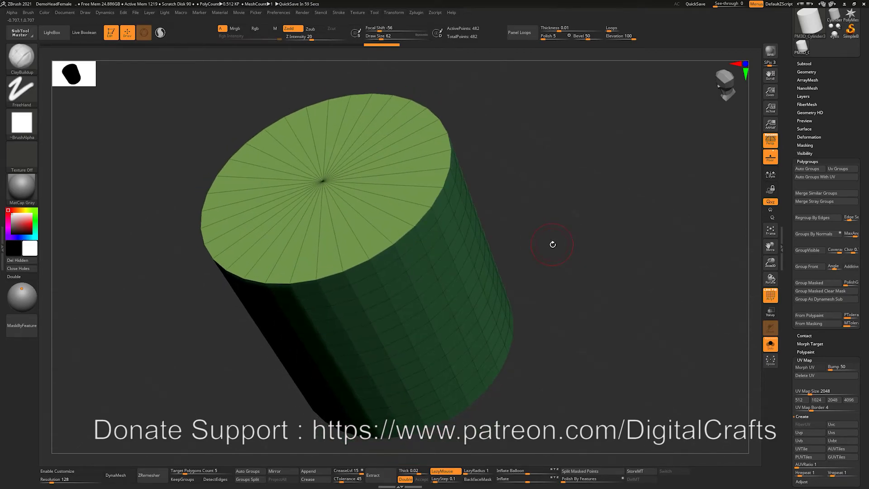
- Set the maximum angle tolerance to 90 and regroup the whole cylinder by normals
alt+drag(525, 225, 533, 229)
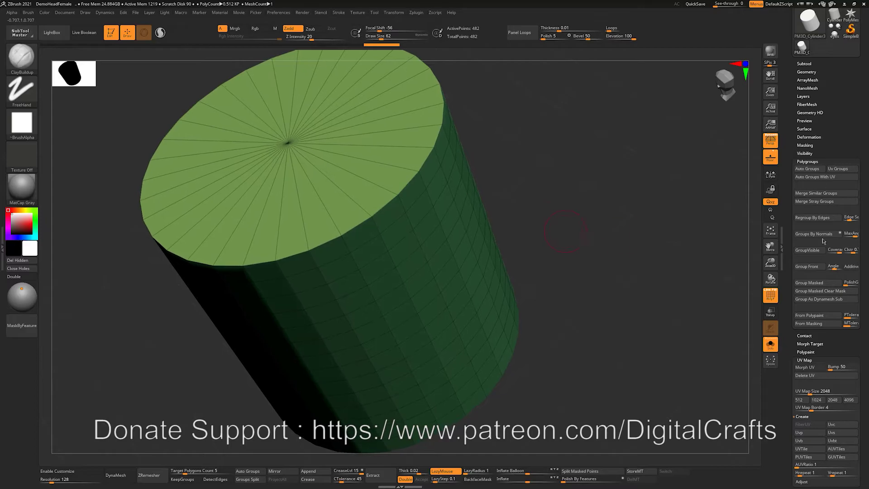
click(854, 236)
click(853, 234)
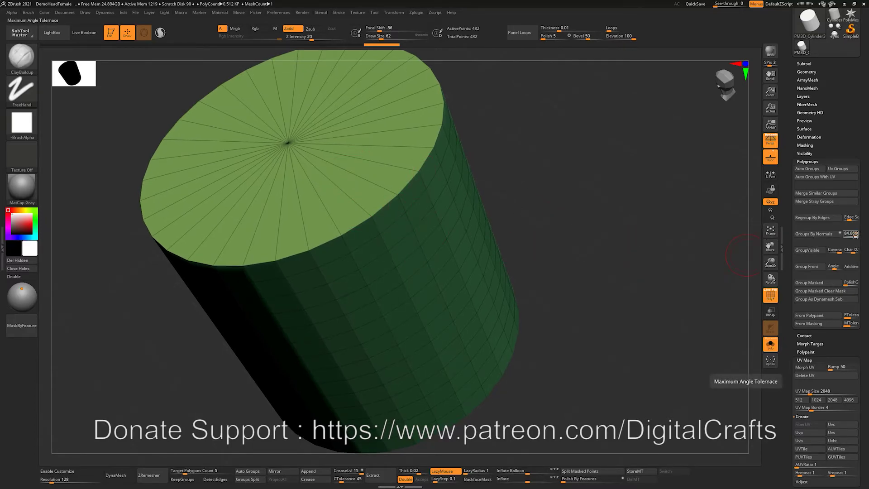
text(90)
key(Return)
- Hide the polyframe to examine the edge between the cylinder's cap and side, and show the polyframe again
key(shift+f)
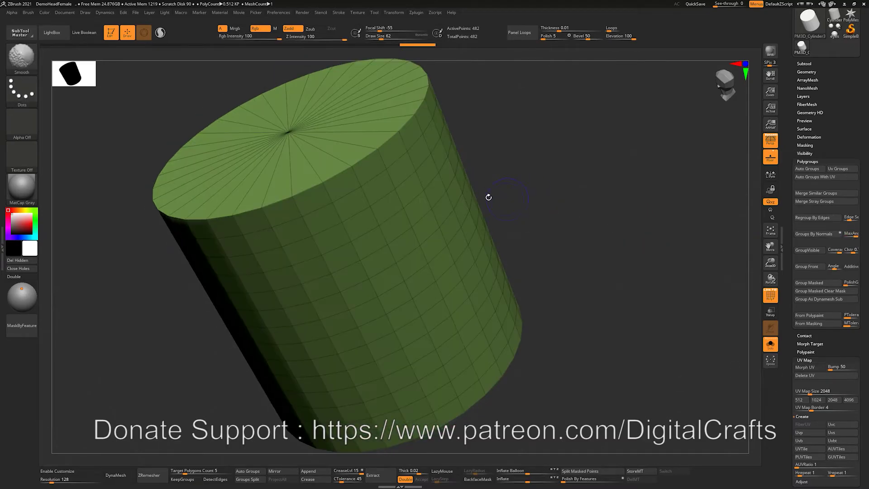
key(ctrl+shift)
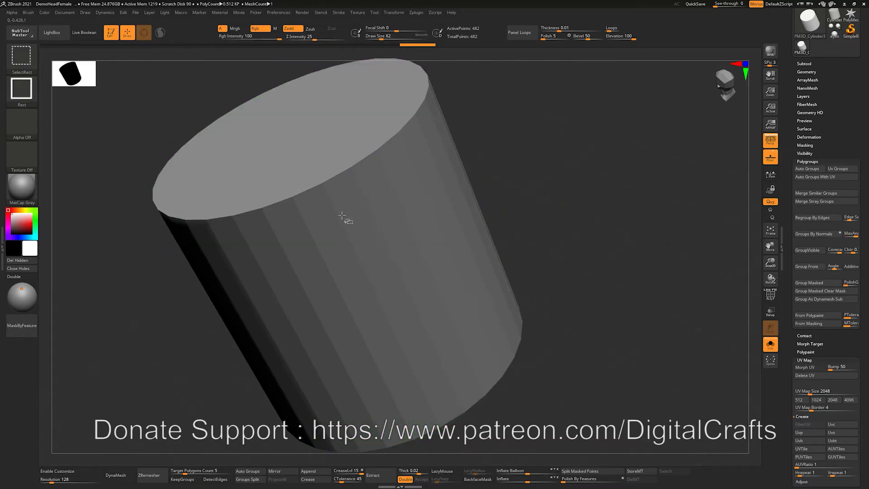
key(shift+f)
key(ctrl+shift)
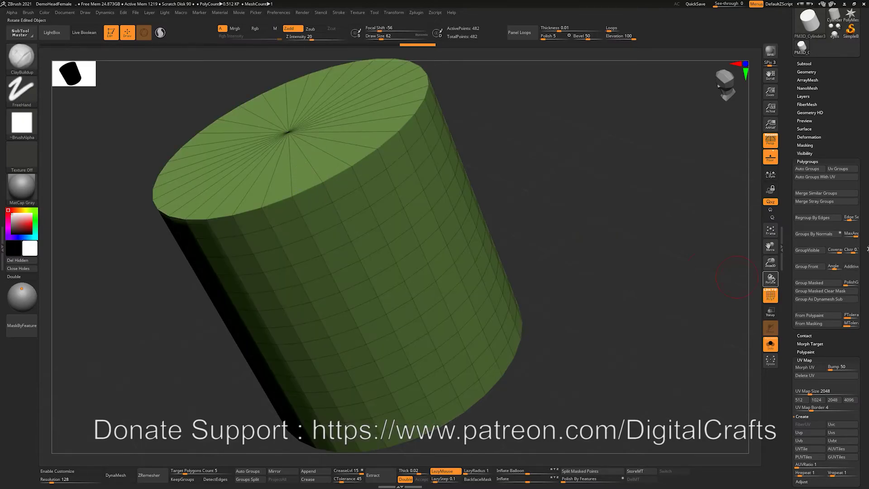
- Lower the maximum angle tolerance below 90 and regroup the cylinder by normals to separate cap and side
click(855, 235)
click(810, 234)
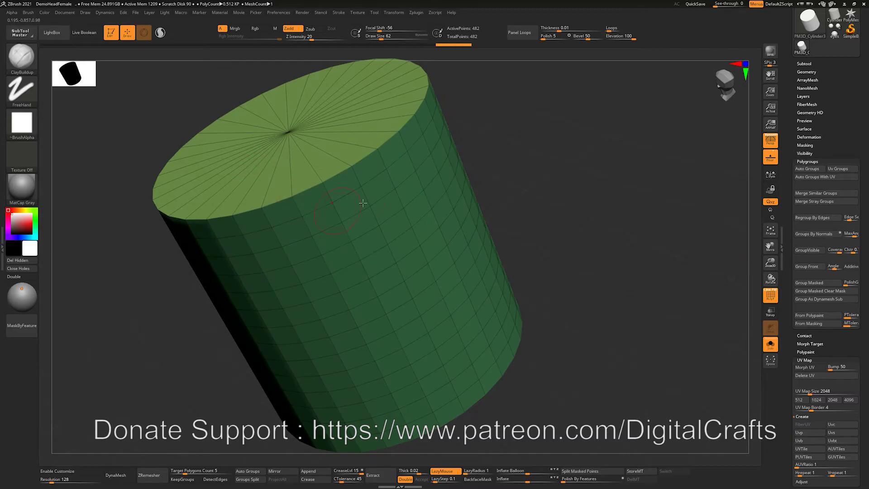
mouse_move(525, 177)
mouse_down()
mouse_move(533, 162)
mouse_move(516, 174)
mouse_up()
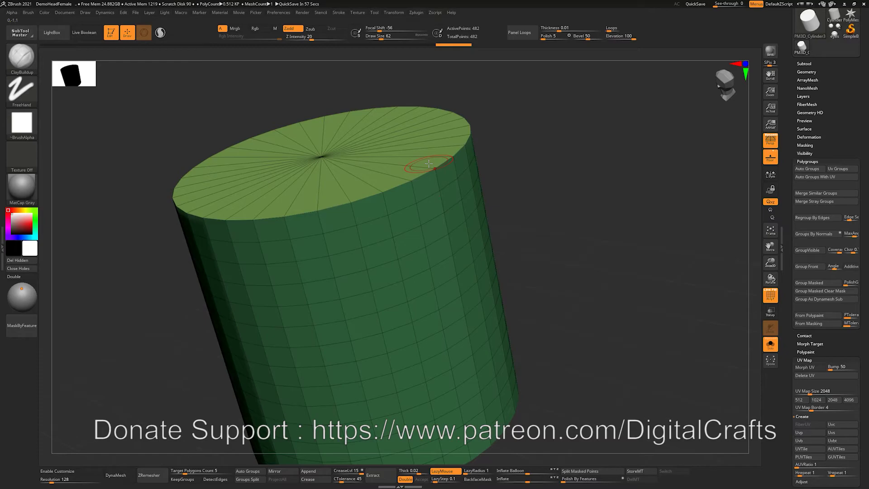
- Check the maximum angle tolerance of Groups By Normals and examine the cylinder's cap and side polygroups
click(851, 234)
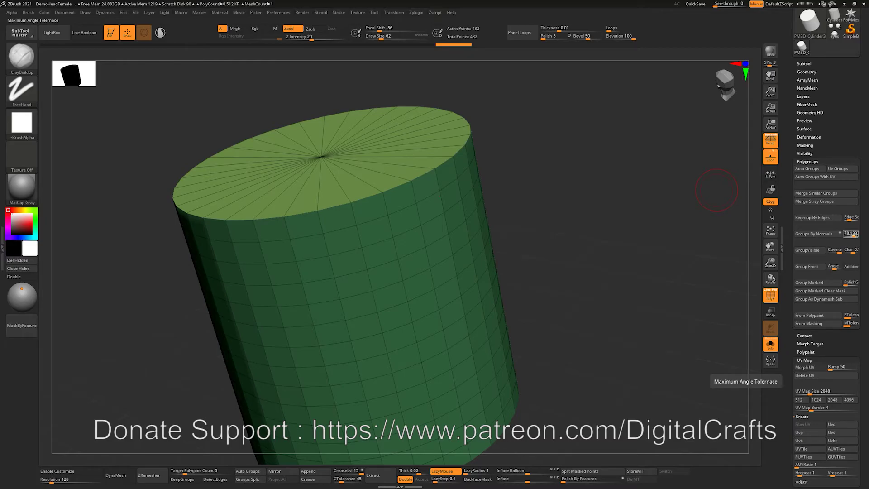
text(81)
key(Return)
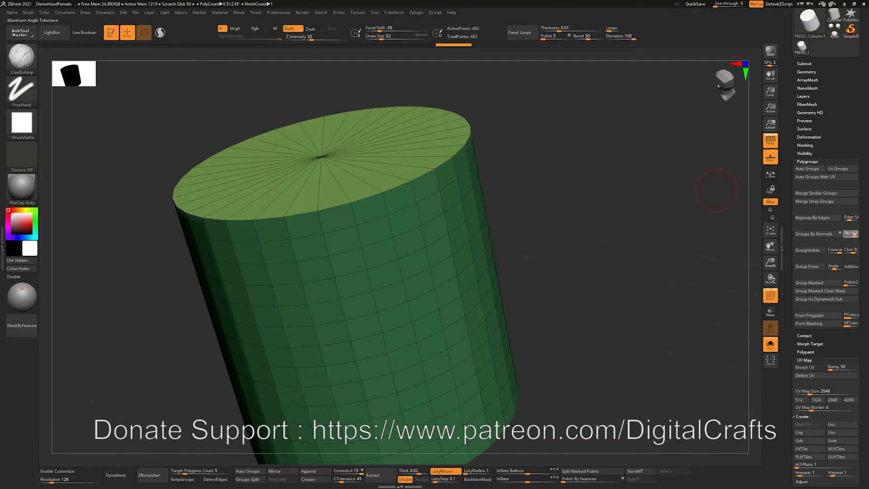
click(854, 234)
alt+drag(585, 233, 606, 216)
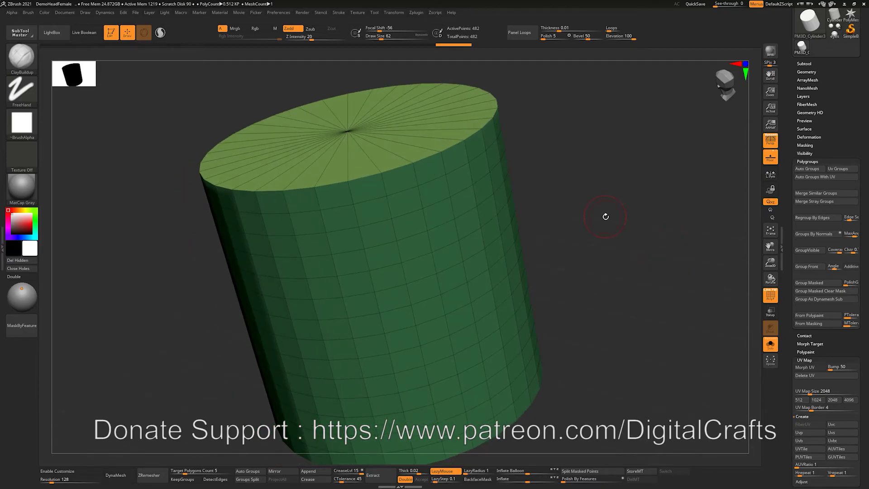
drag(867, 279, 865, 291)
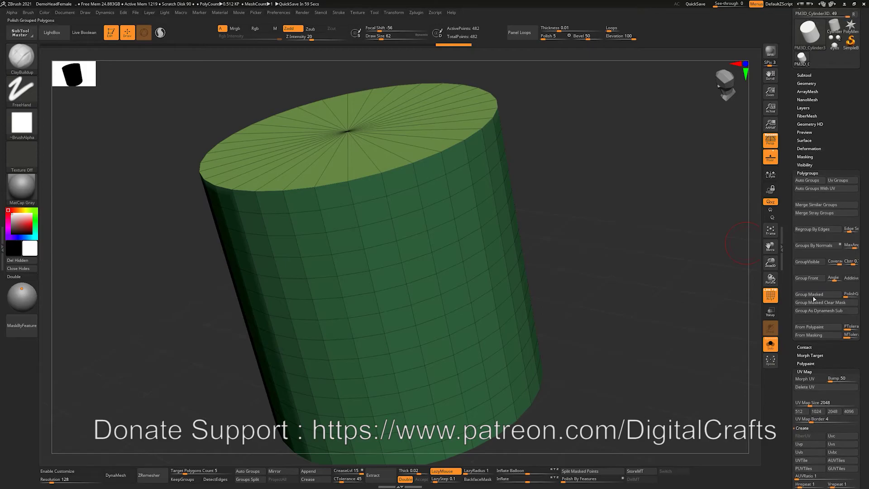
alt+drag(617, 248, 614, 222)
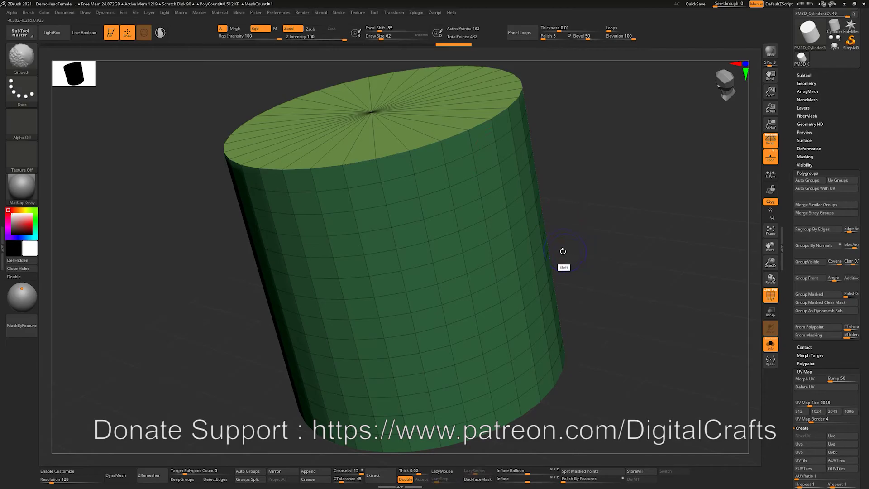
- Sculpt a short ClayBuildup stroke on the cylinder's side with the polyframe hidden, and set the draw size to 120
key(shift+f)
drag(434, 284, 432, 312)
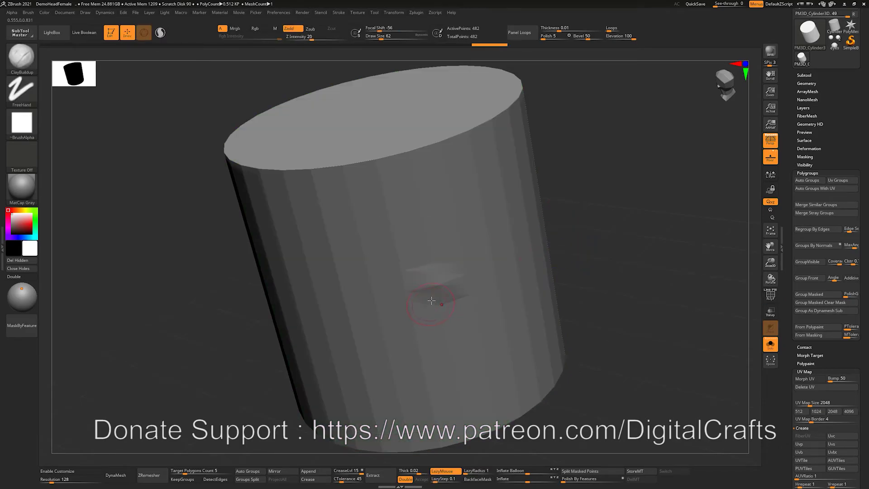
key(s)
mouse_move(449, 278)
mouse_down()
mouse_move(477, 251)
mouse_move(534, 286)
mouse_move(539, 261)
mouse_up()
- Mask a patch of the cylinder's side in a straight front view and turn it into its own polygroup with the polyframe shown
alt+drag(628, 248, 611, 228)
shift+drag(607, 234, 597, 226)
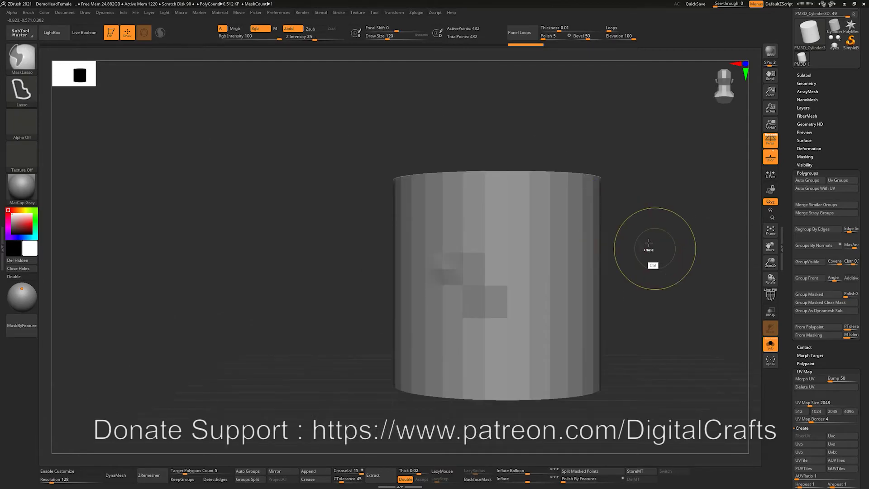
ctrl+drag(664, 261, 661, 307)
mouse_move(675, 242)
ctrl+mouse_down()
mouse_move(486, 245)
mouse_move(730, 236)
mouse_move(630, 237)
mouse_move(616, 262)
ctrl+mouse_up()
ctrl+click(640, 231)
key(shift+f)
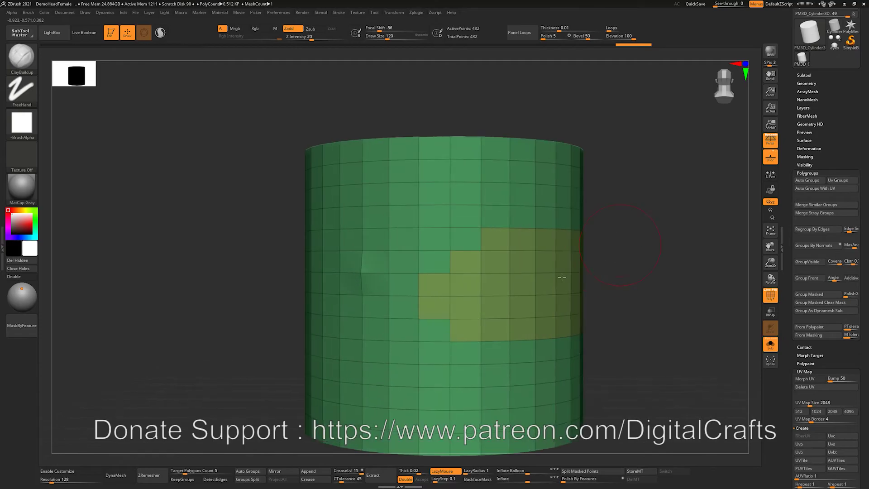
key(ctrl+z)
key(ctrl+w)
drag(636, 252, 613, 267)
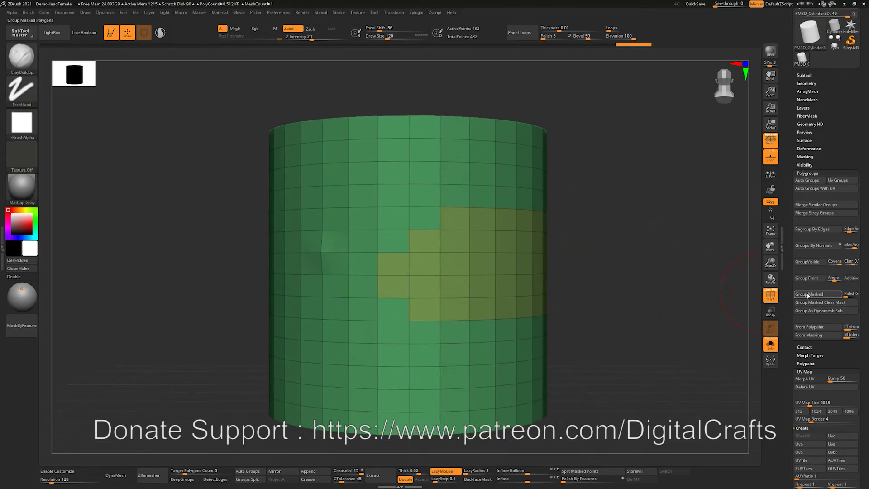
- Regroup the whole cylinder into a single polygroup and hide the polyframe
mouse_move(647, 295)
alt+mouse_down()
mouse_move(631, 302)
mouse_move(628, 290)
alt+mouse_up()
key(ctrl+w)
key(shift+f)
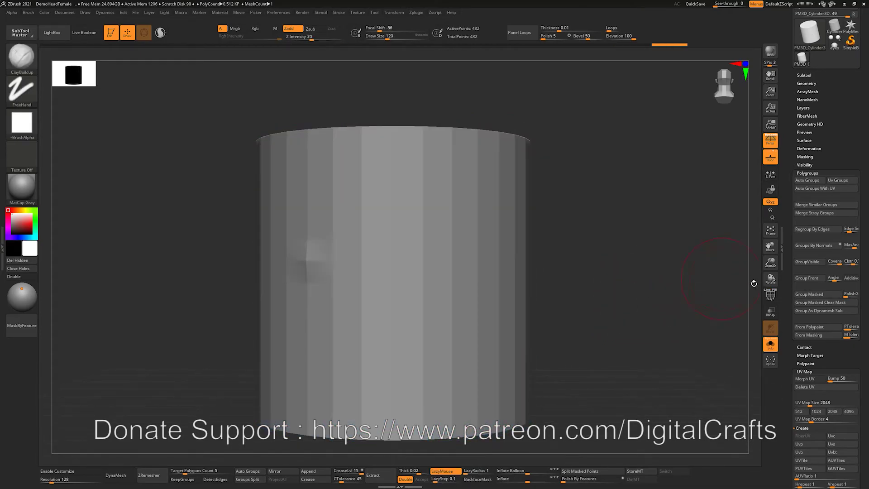
- Isolate the upper part of the cylinder, make it a polygroup with GroupVisible, and restore full visibility with the polyframe shown
alt+drag(609, 238, 585, 264)
ctrl+shift+drag(229, 110, 571, 252)
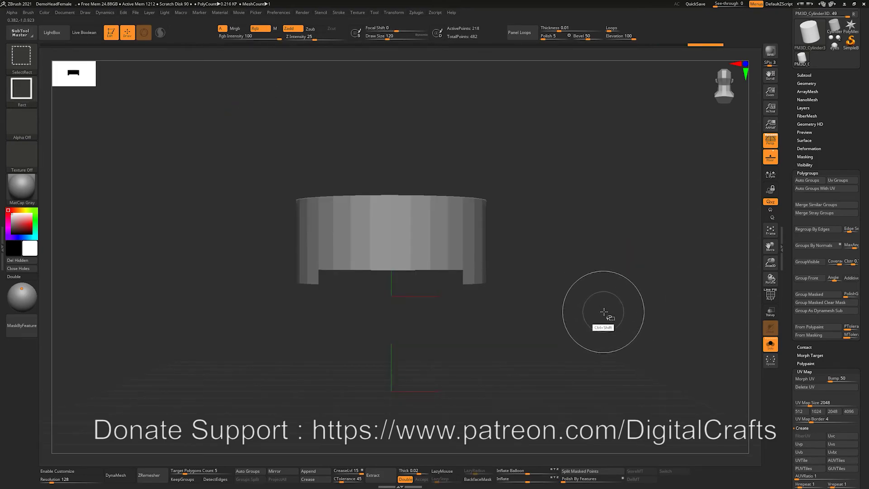
click(807, 261)
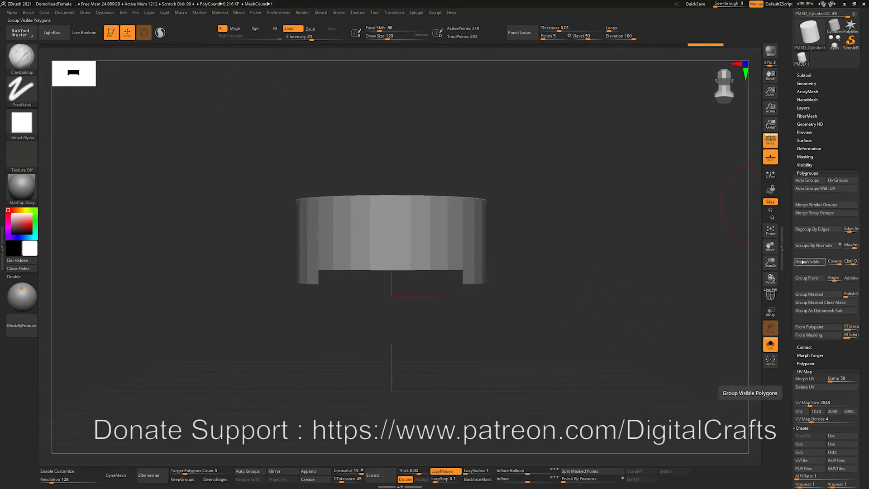
key(shift+f)
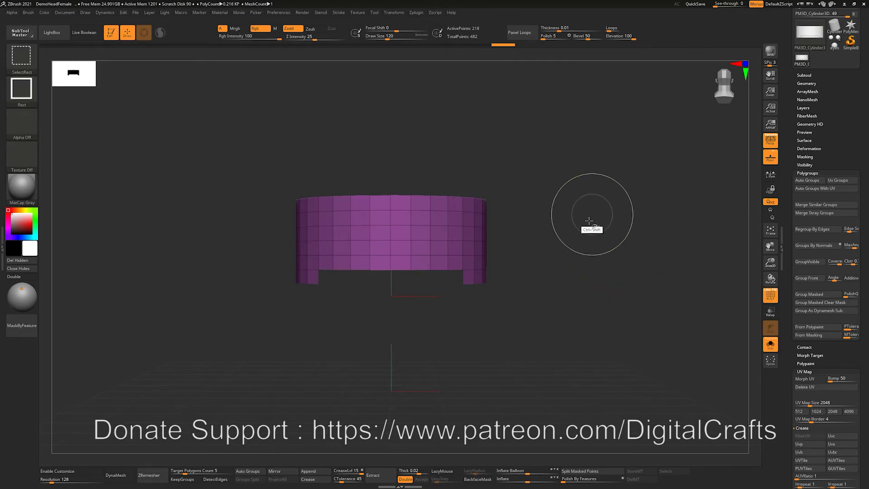
ctrl+shift+click(593, 240)
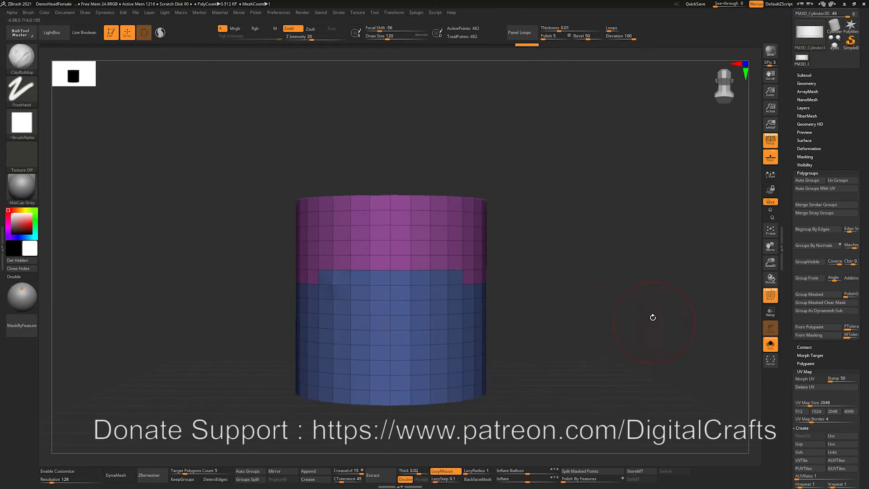
- Undo the visibility-based grouping of the cylinder's upper part
key(ctrl+z)
key(ctrl+z)
key(ctrl+z)
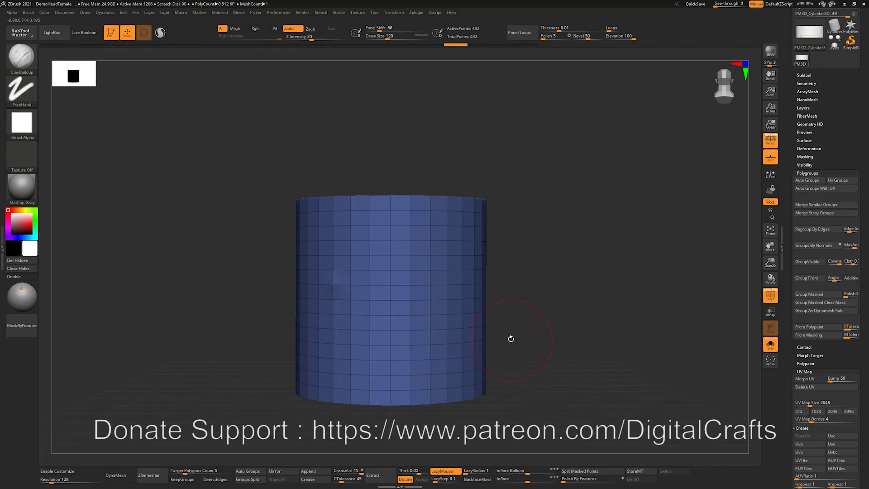
- Group the cylinder's front-facing polygons with Group Front, inspect the result from other angles, and set the coverage to 0.6
click(806, 278)
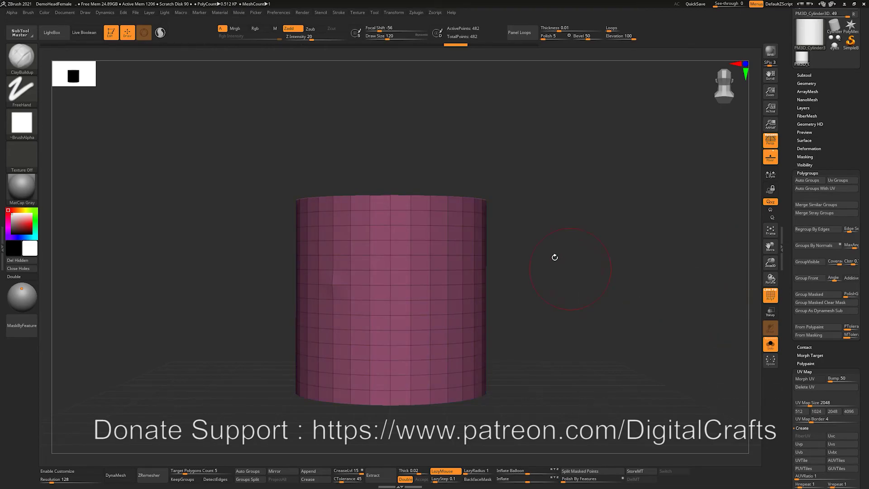
drag(546, 256, 389, 282)
drag(584, 325, 690, 238)
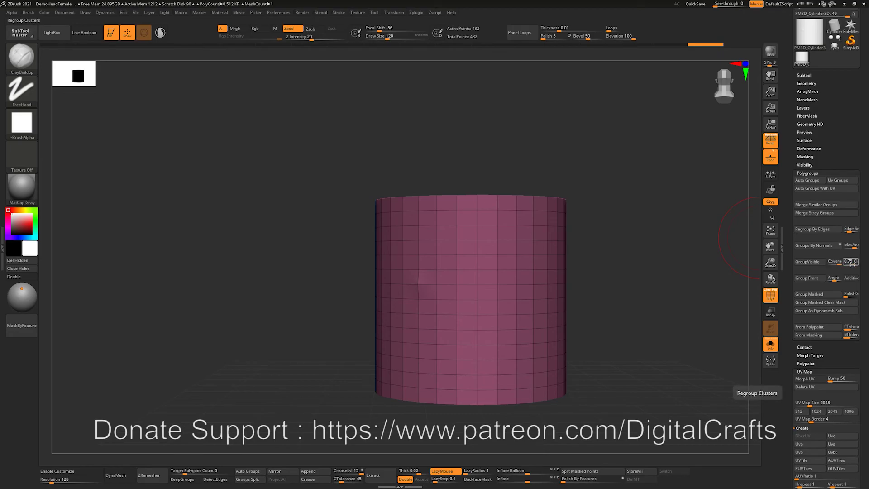
drag(836, 263, 838, 264)
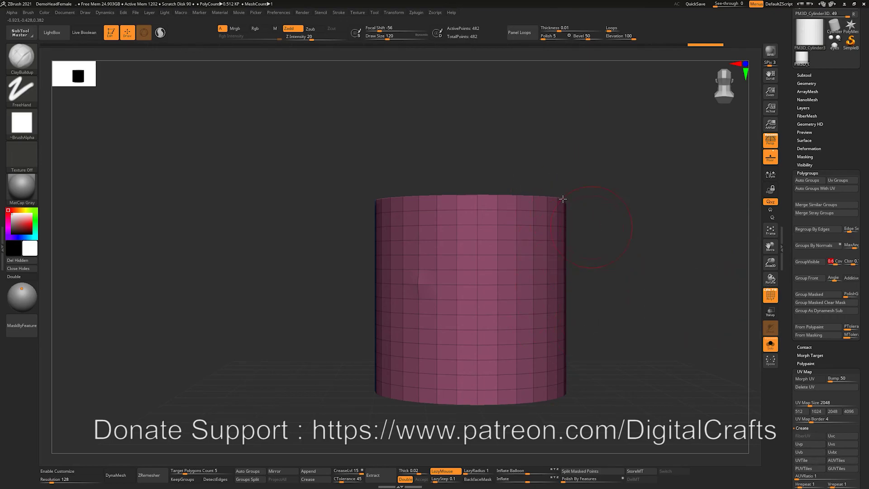
alt+drag(611, 265, 538, 212)
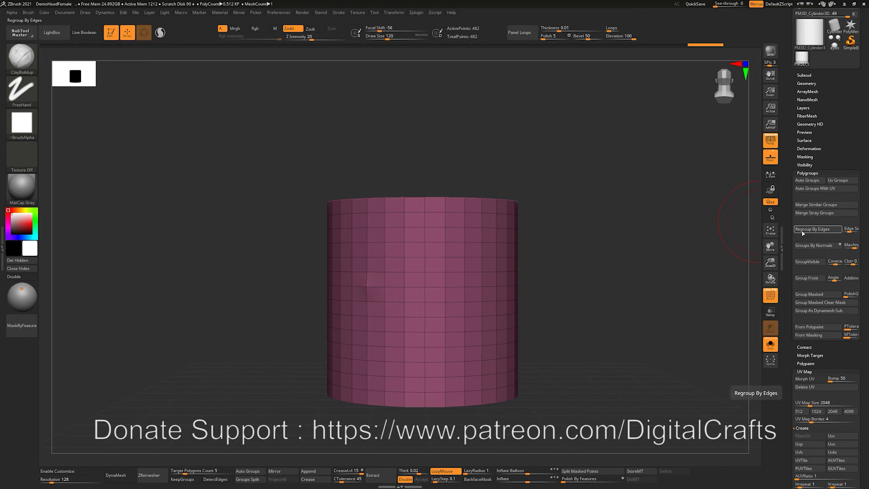
- Try Regroup By Edges on the cylinder with an edge sensitivity of 0.0025
click(802, 229)
drag(592, 229, 623, 295)
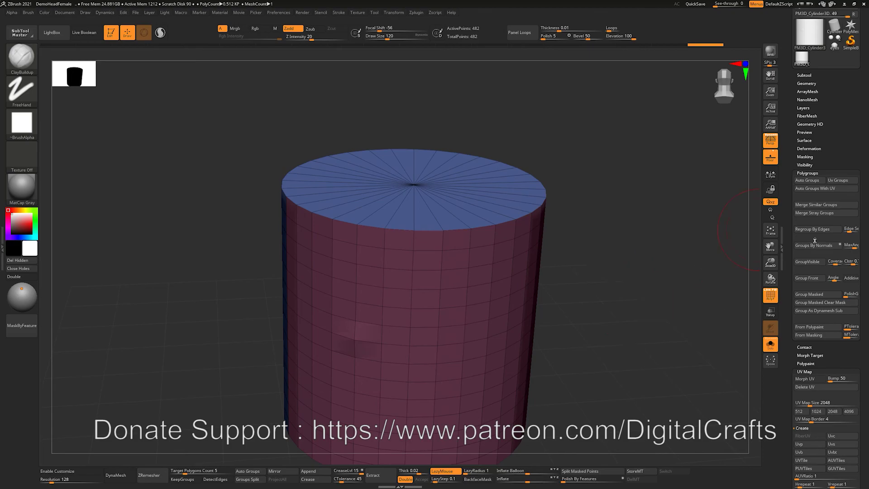
key(ctrl+z)
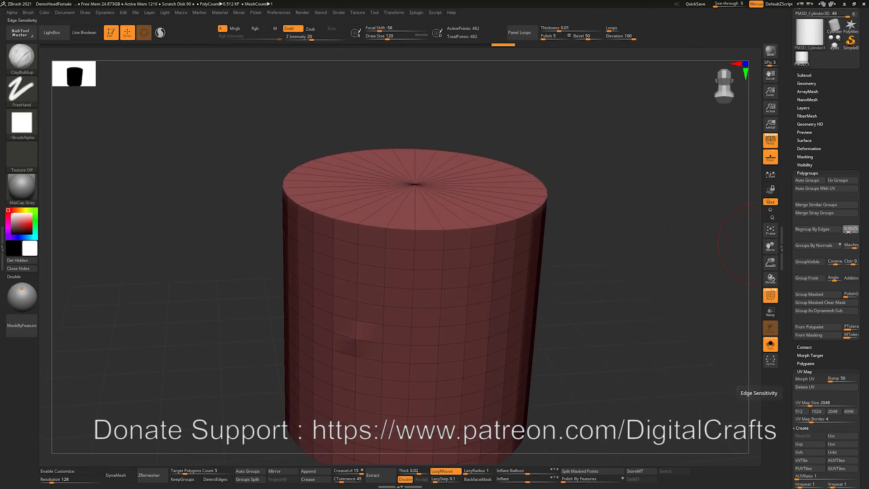
click(807, 229)
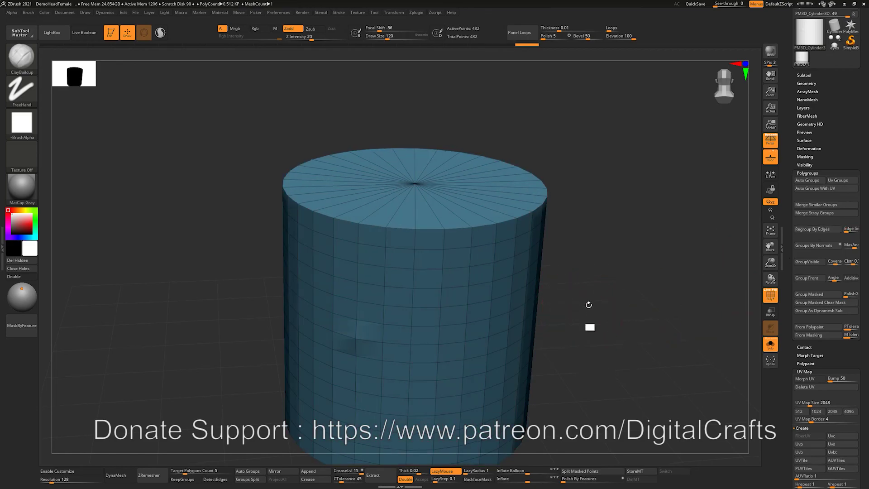
- Raise the edge sensitivity to about 0.24 and regroup the cylinder by edges
drag(588, 304, 589, 316)
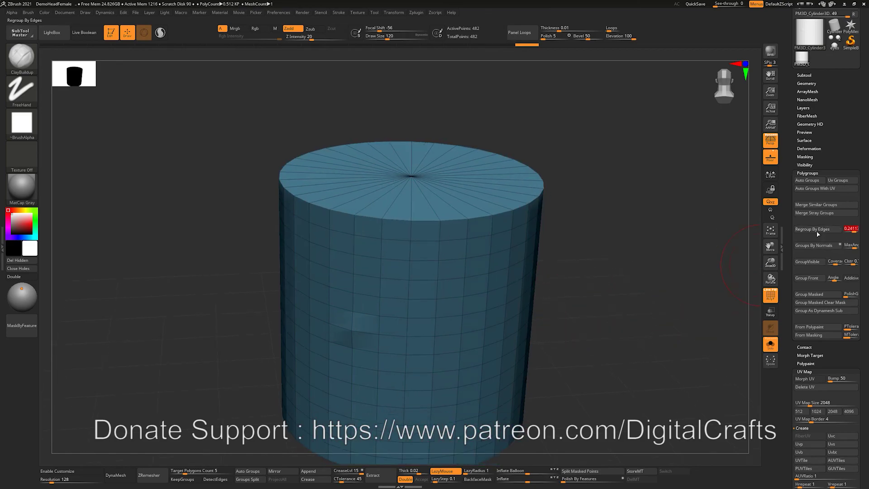
click(807, 229)
drag(581, 310, 597, 328)
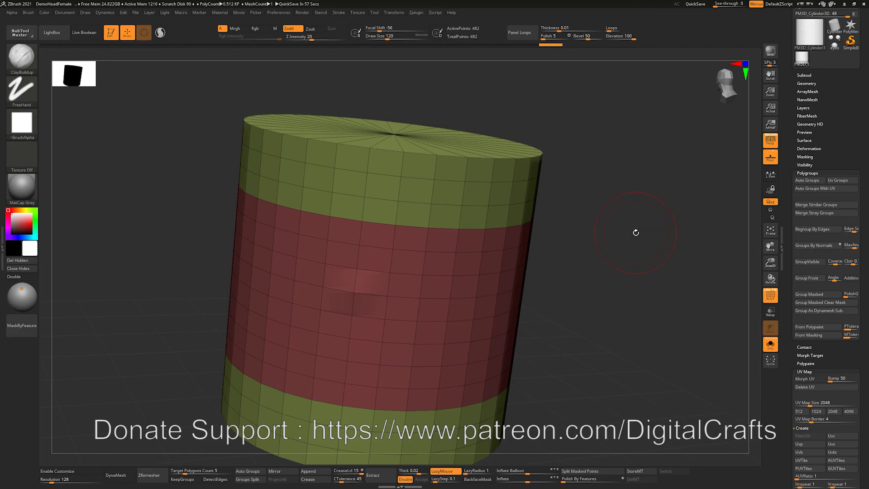
mouse_move(21, 187)
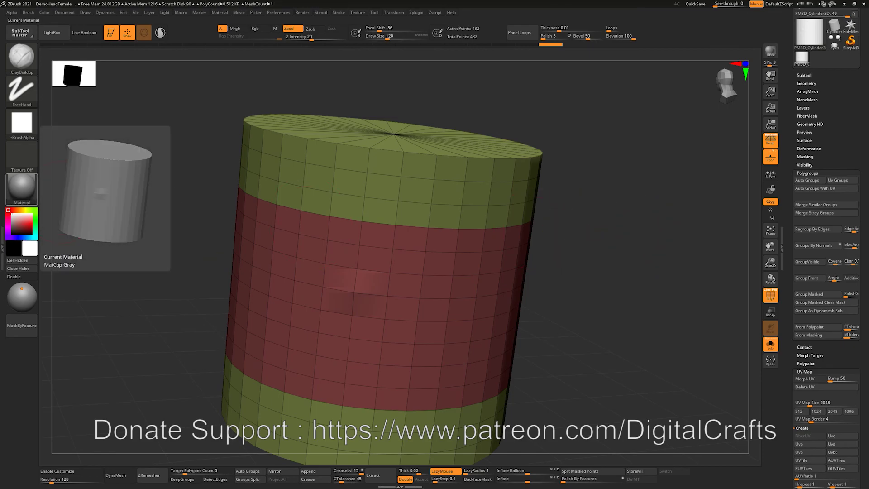